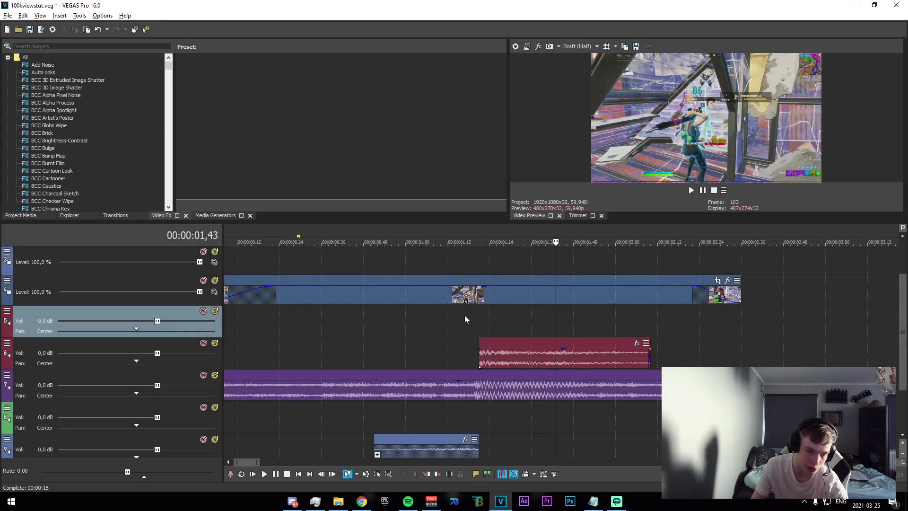
Step: Examine the audio clips around the beat and locate the hit at 00:00:01,21, where the track 6 sound starts
{"action": "scroll", "coordinate": [332, 308], "scroll_direction": "down", "scroll_amount": 5}
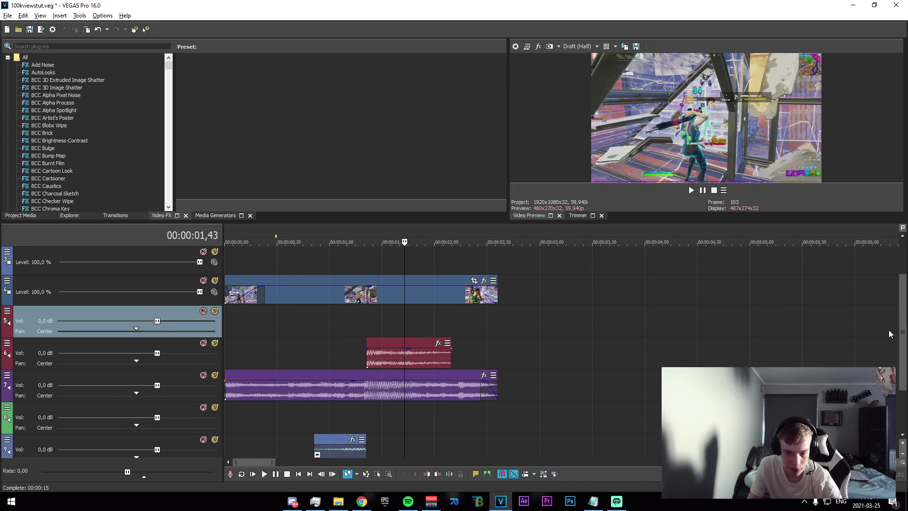
{"action": "left_click_drag", "start_coordinate": [903, 336], "coordinate": [903, 351]}
{"action": "left_click", "coordinate": [349, 396]}
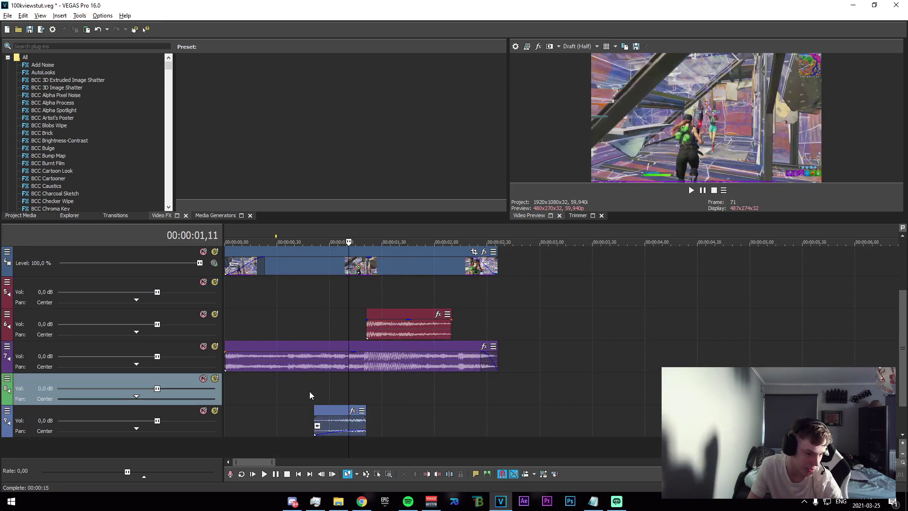
{"action": "left_click", "coordinate": [310, 391]}
{"action": "left_click", "coordinate": [314, 395]}
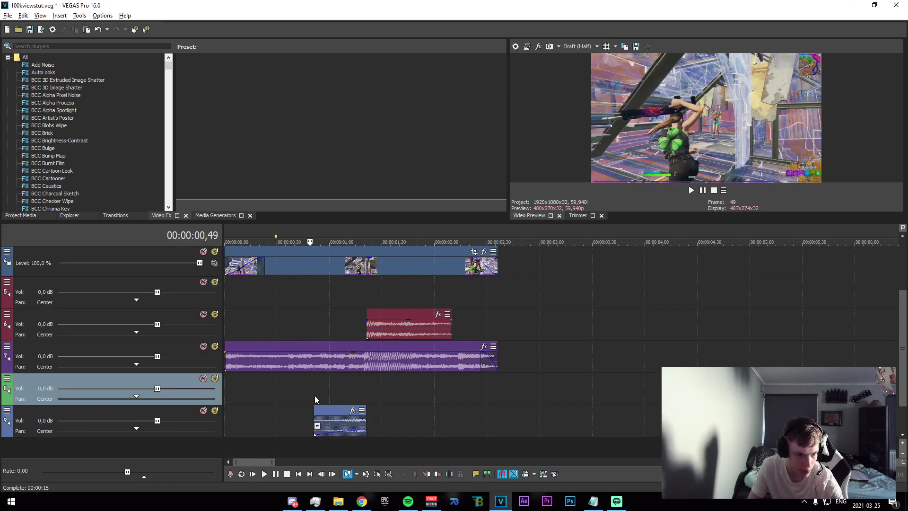
{"action": "left_click", "coordinate": [365, 385]}
{"action": "scroll", "coordinate": [370, 388], "scroll_direction": "up", "scroll_amount": 1}
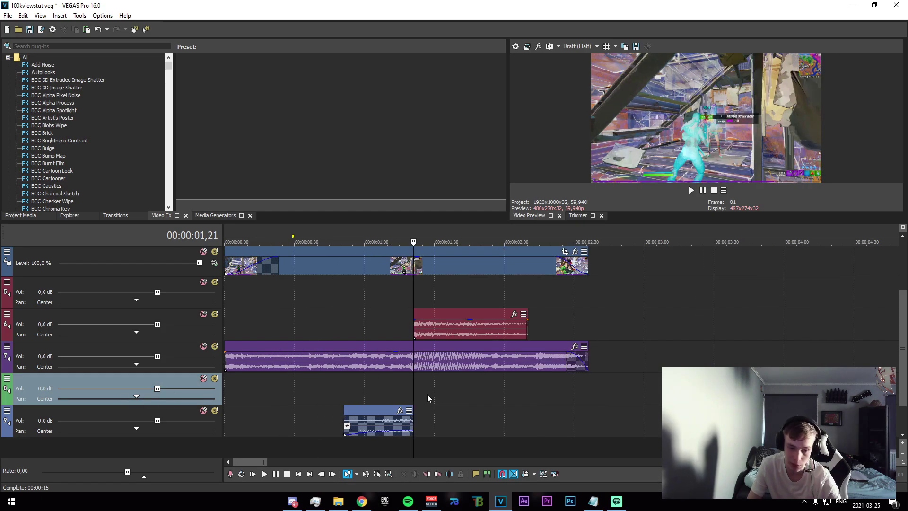
{"action": "scroll", "coordinate": [427, 399], "scroll_direction": "up", "scroll_amount": 2}
{"action": "scroll", "coordinate": [413, 401], "scroll_direction": "down", "scroll_amount": 1}
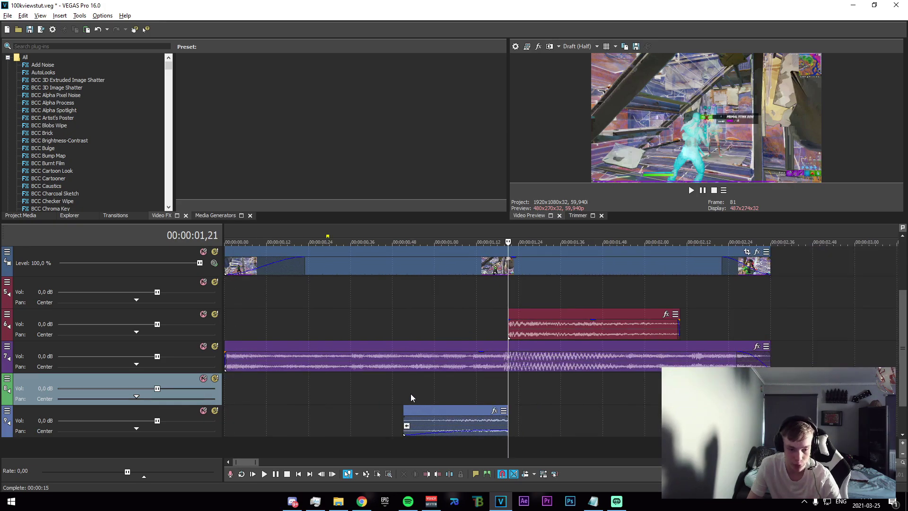
Step: Mark the time ranges before and after the hit, including the stretch covered by the track 9 sound effect
{"action": "left_click_drag", "start_coordinate": [330, 300], "coordinate": [508, 308]}
{"action": "left_click", "coordinate": [512, 274]}
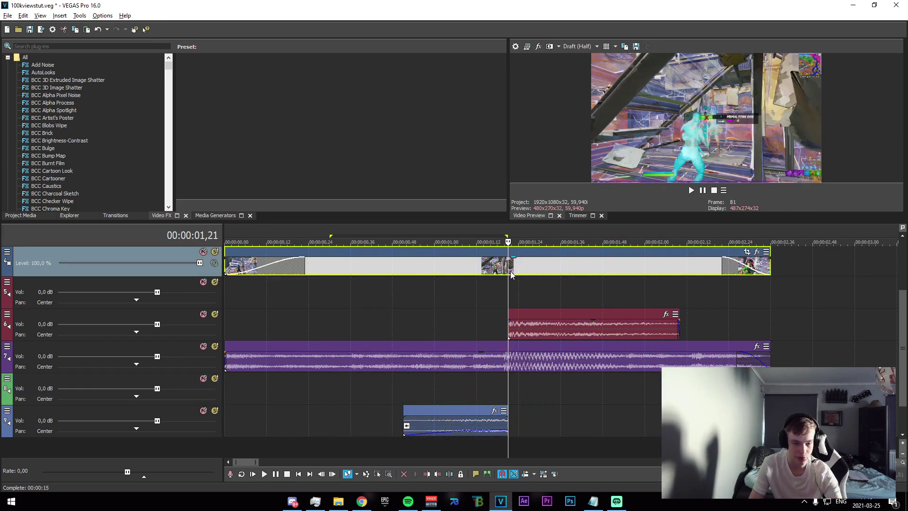
{"action": "left_click_drag", "start_coordinate": [902, 338], "coordinate": [885, 285]}
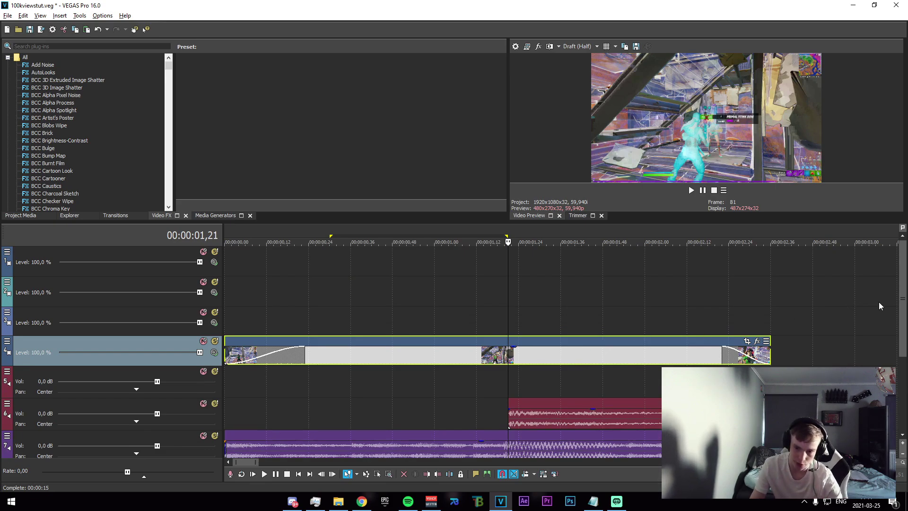
{"action": "left_click_drag", "start_coordinate": [903, 310], "coordinate": [892, 359]}
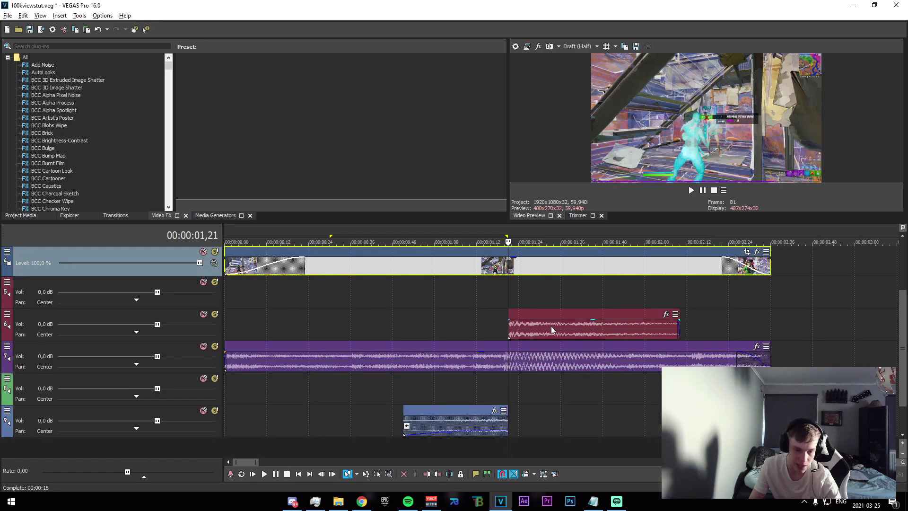
{"action": "left_click", "coordinate": [506, 331]}
{"action": "scroll", "coordinate": [537, 346], "scroll_direction": "up", "scroll_amount": 2}
{"action": "scroll", "coordinate": [663, 345], "scroll_direction": "down", "scroll_amount": 3}
{"action": "scroll", "coordinate": [663, 308], "scroll_direction": "up", "scroll_amount": 1}
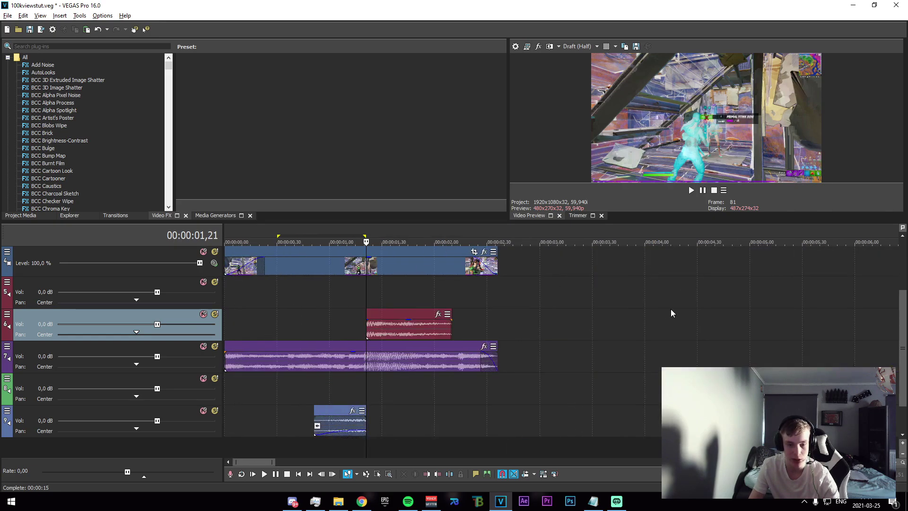
{"action": "scroll", "coordinate": [556, 307], "scroll_direction": "up", "scroll_amount": 2}
{"action": "left_click_drag", "start_coordinate": [458, 305], "coordinate": [634, 307]}
{"action": "scroll", "coordinate": [635, 306], "scroll_direction": "down", "scroll_amount": 3}
{"action": "left_click_drag", "start_coordinate": [297, 310], "coordinate": [367, 306]}
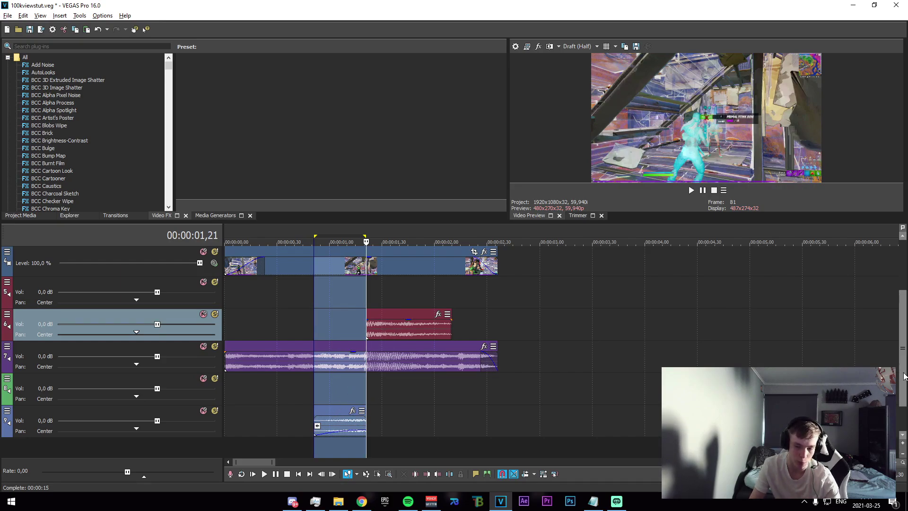
Step: Insert a velocity envelope on the track 4 gameplay clip and add a point at 00:00:01,21
{"action": "scroll", "coordinate": [393, 426], "scroll_direction": "up", "scroll_amount": 3}
{"action": "left_click", "coordinate": [369, 359]}
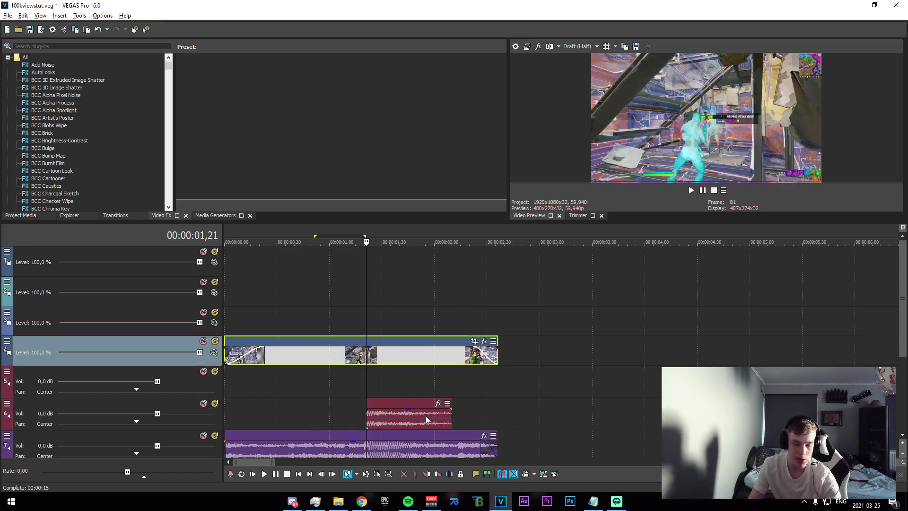
{"action": "scroll", "coordinate": [545, 345], "scroll_direction": "up", "scroll_amount": 4}
{"action": "scroll", "coordinate": [556, 357], "scroll_direction": "down", "scroll_amount": 2}
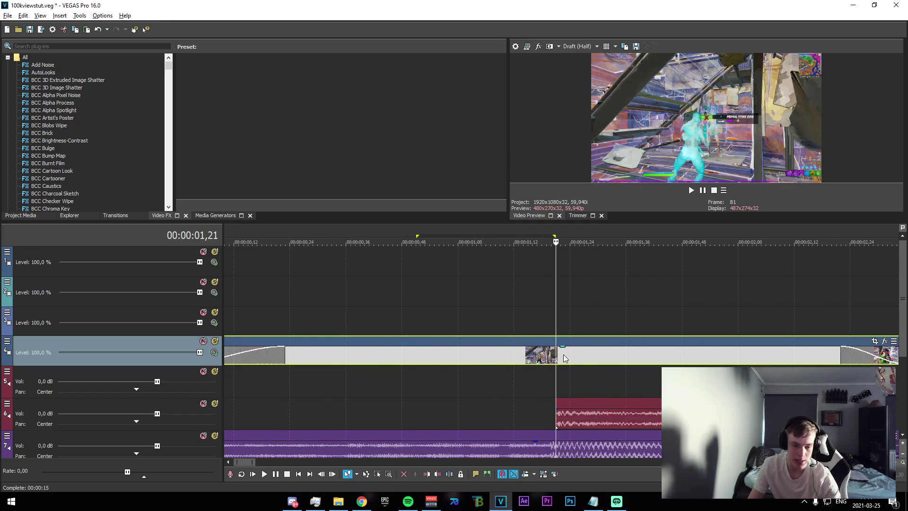
{"action": "right_click", "coordinate": [563, 353]}
{"action": "left_click", "coordinate": [614, 392]}
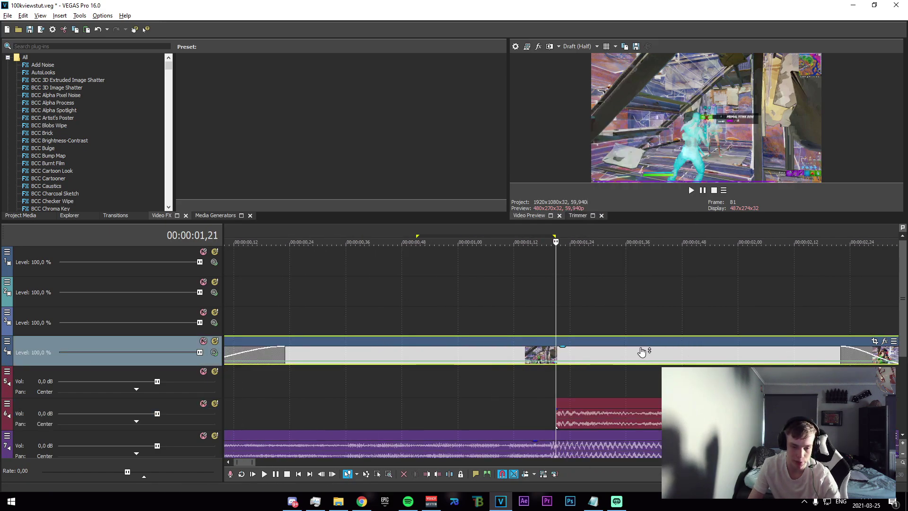
{"action": "scroll", "coordinate": [642, 352], "scroll_direction": "up", "scroll_amount": 4}
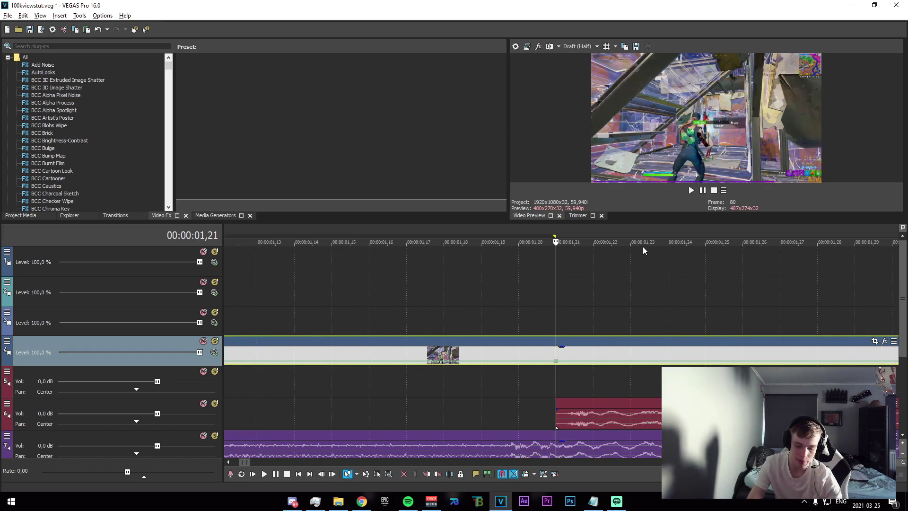
Step: Add velocity points at 00:00:01,16, five frames before the hit, and at 00:00:00,56 on the track 4 clip
{"action": "key", "text": "Left"}
{"action": "key", "text": "Left"}
{"action": "key", "text": "Left"}
{"action": "key", "text": "Left"}
{"action": "key", "text": "Left"}
{"action": "scroll", "coordinate": [543, 374], "scroll_direction": "down", "scroll_amount": 4}
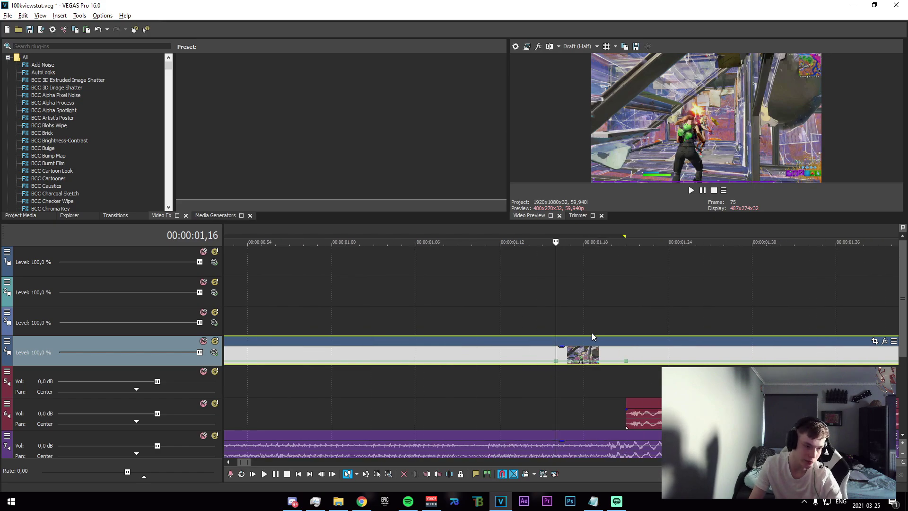
{"action": "left_click_drag", "start_coordinate": [556, 322], "coordinate": [273, 325]}
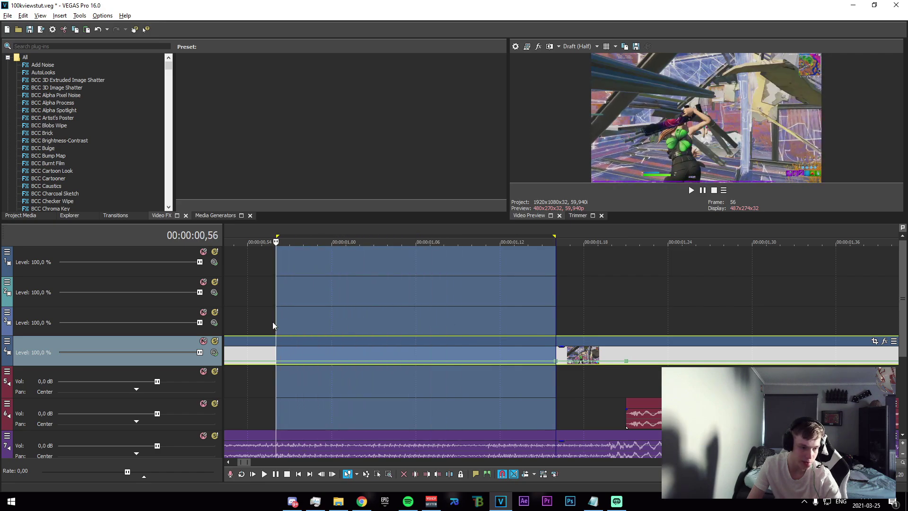
{"action": "left_click", "coordinate": [278, 363]}
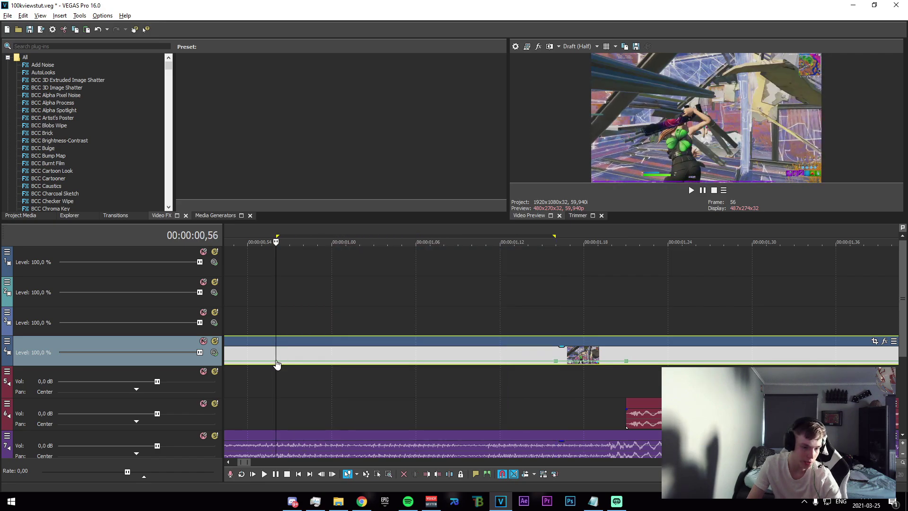
Step: Set the velocity point at 00:00:01,16 to 20% forward velocity and the one at 00:00:01,21 to 300%
{"action": "right_click", "coordinate": [556, 361]}
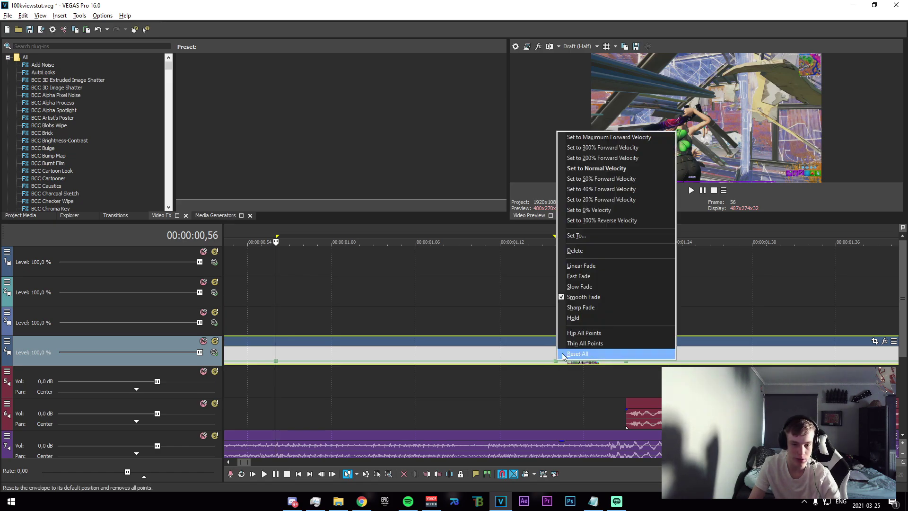
{"action": "left_click", "coordinate": [596, 198]}
{"action": "right_click", "coordinate": [627, 362]}
{"action": "left_click", "coordinate": [665, 148]}
Step: Add a velocity point two frames after the hit, at 00:00:01,23, and set it to 50% forward velocity
{"action": "left_click", "coordinate": [629, 355]}
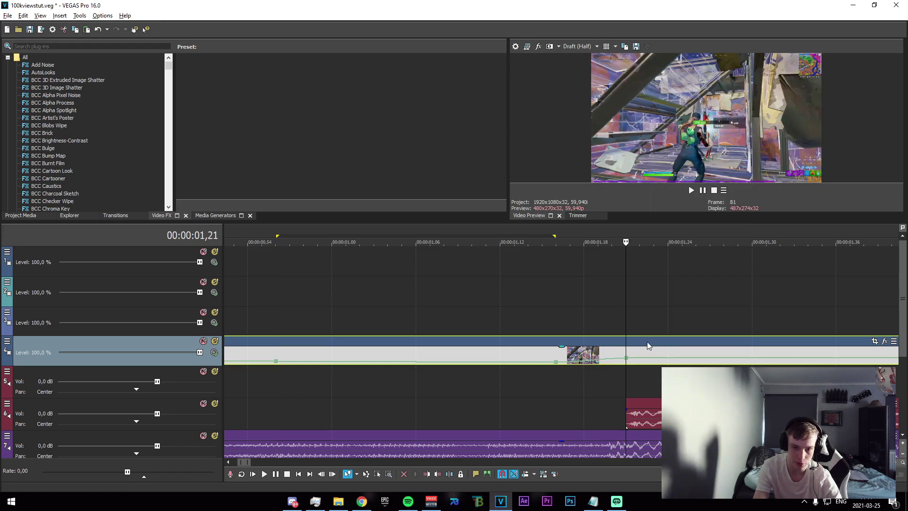
{"action": "key", "text": "Right"}
{"action": "key", "text": "Right"}
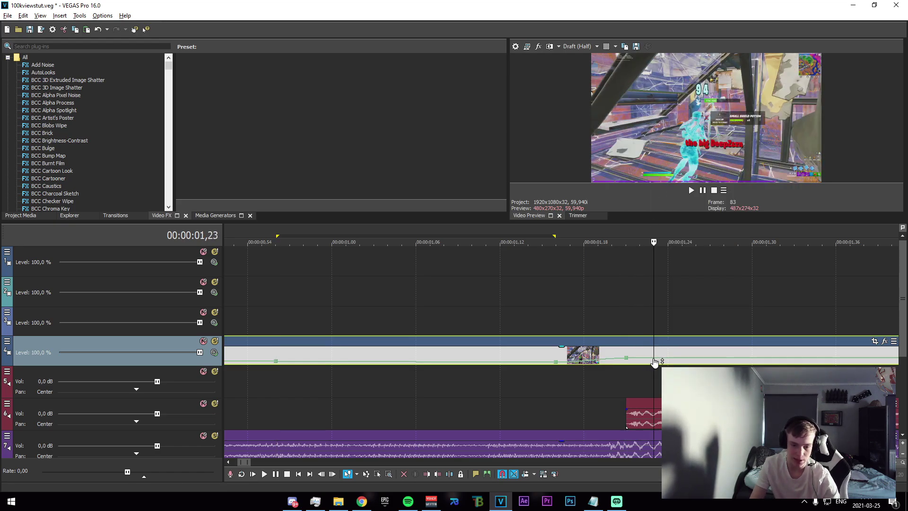
{"action": "right_click", "coordinate": [655, 362]}
{"action": "left_click", "coordinate": [695, 180]}
{"action": "scroll", "coordinate": [605, 365], "scroll_direction": "down", "scroll_amount": 6}
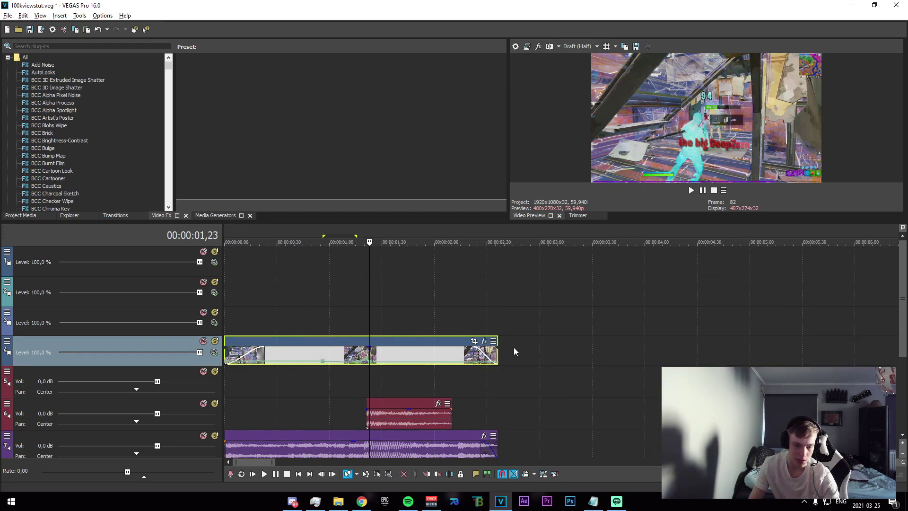
Step: Examine the velocity curve on the track 4 clip and the audio tracks around it
{"action": "scroll", "coordinate": [515, 351], "scroll_direction": "up", "scroll_amount": 2}
{"action": "left_click_drag", "start_coordinate": [335, 323], "coordinate": [519, 320]}
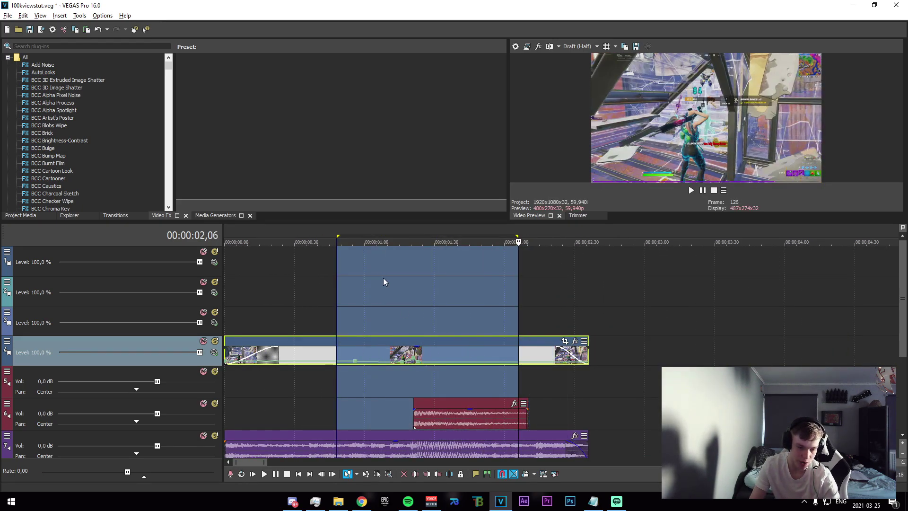
{"action": "left_click", "coordinate": [356, 326]}
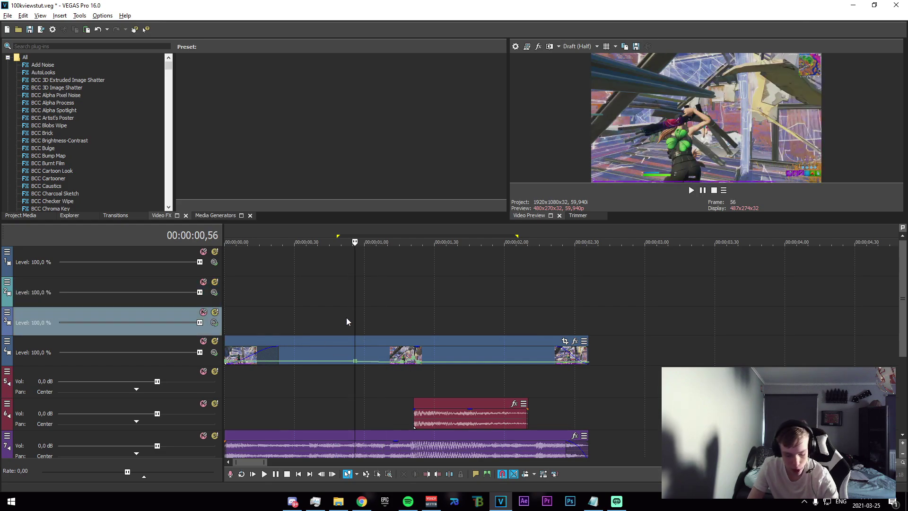
{"action": "scroll", "coordinate": [467, 308], "scroll_direction": "down", "scroll_amount": 3}
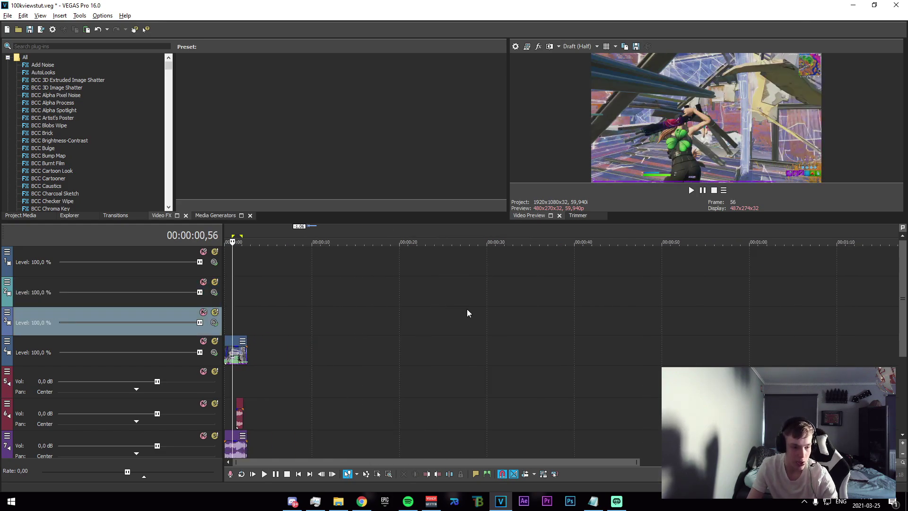
{"action": "scroll", "coordinate": [429, 343], "scroll_direction": "up", "scroll_amount": 5}
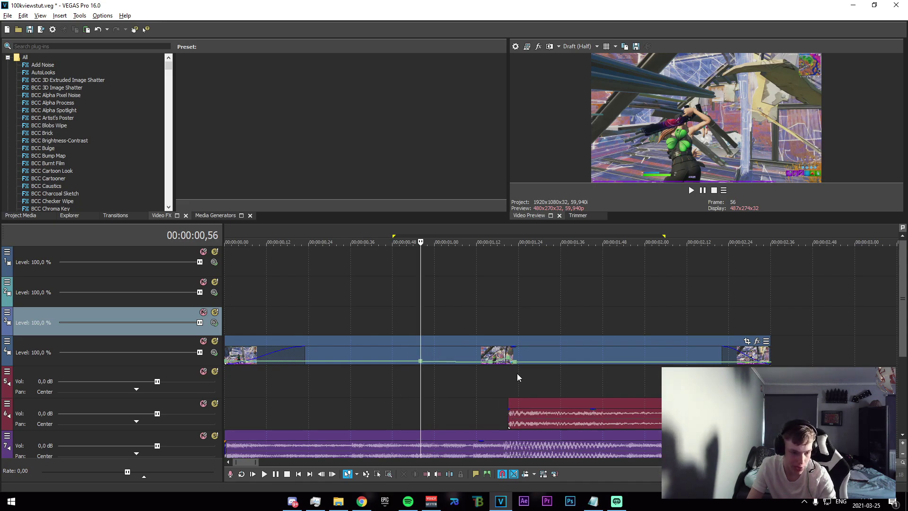
{"action": "scroll", "coordinate": [455, 324], "scroll_direction": "down", "scroll_amount": 2}
{"action": "scroll", "coordinate": [473, 360], "scroll_direction": "down", "scroll_amount": 4}
{"action": "right_click", "coordinate": [501, 402]}
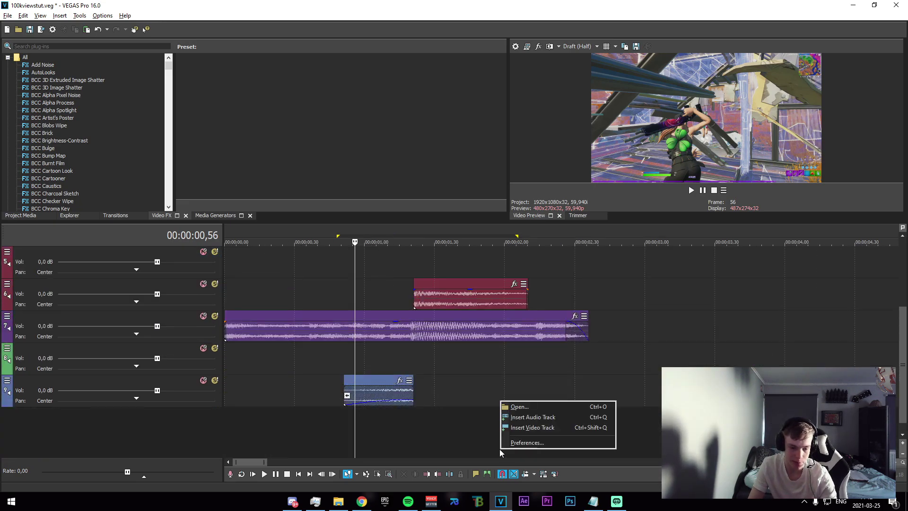
Step: Duplicate the gameplay clip from track 4 onto track 3 directly above it
{"action": "left_click_drag", "start_coordinate": [907, 381], "coordinate": [906, 315]}
{"action": "left_click", "coordinate": [425, 355]}
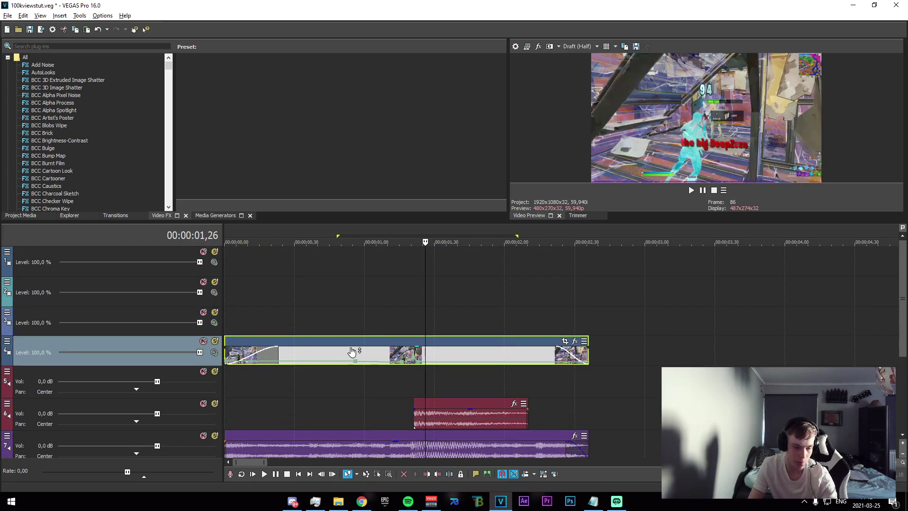
{"action": "left_click_drag", "start_coordinate": [447, 356], "coordinate": [447, 331]}
{"action": "scroll", "coordinate": [451, 365], "scroll_direction": "up", "scroll_amount": 2}
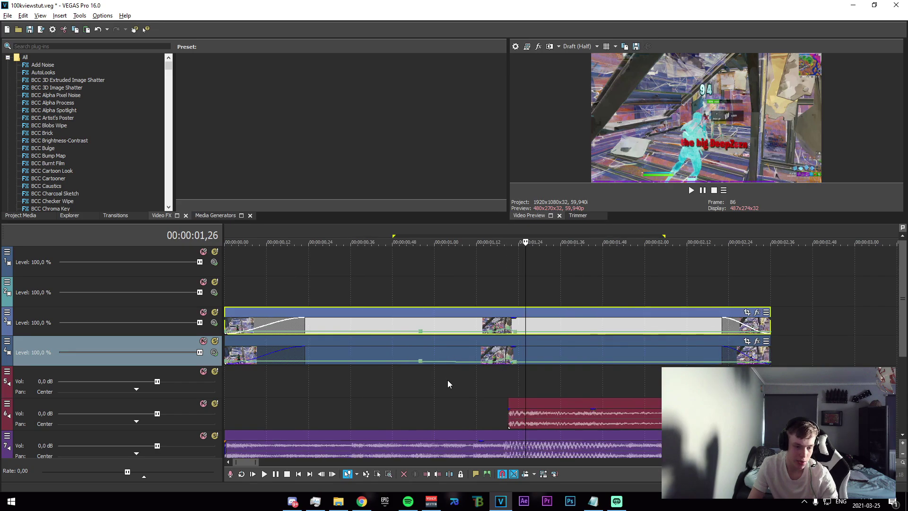
{"action": "scroll", "coordinate": [447, 380], "scroll_direction": "up", "scroll_amount": 2}
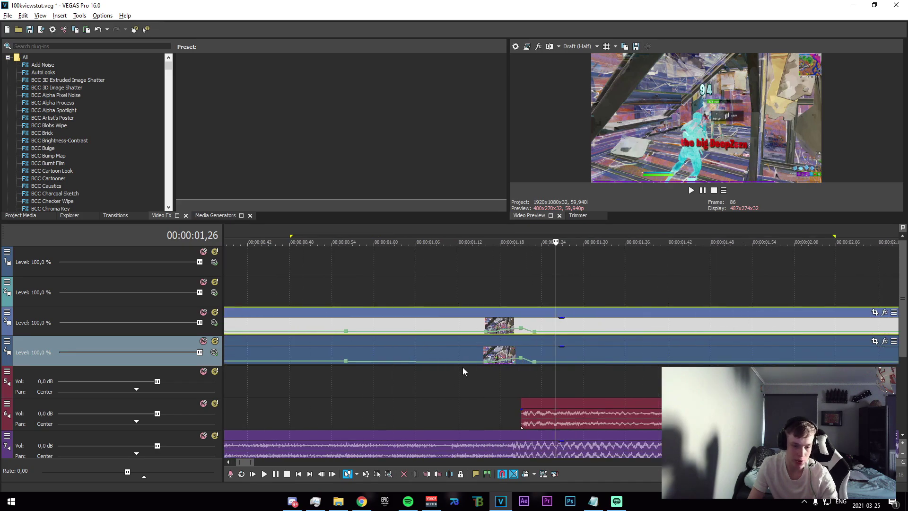
Step: Split the track 3 copy at 00:00:01,21 and 00:00:00,56 and keep only the section between the cuts
{"action": "left_click", "coordinate": [535, 323]}
{"action": "scroll", "coordinate": [558, 358], "scroll_direction": "up", "scroll_amount": 2}
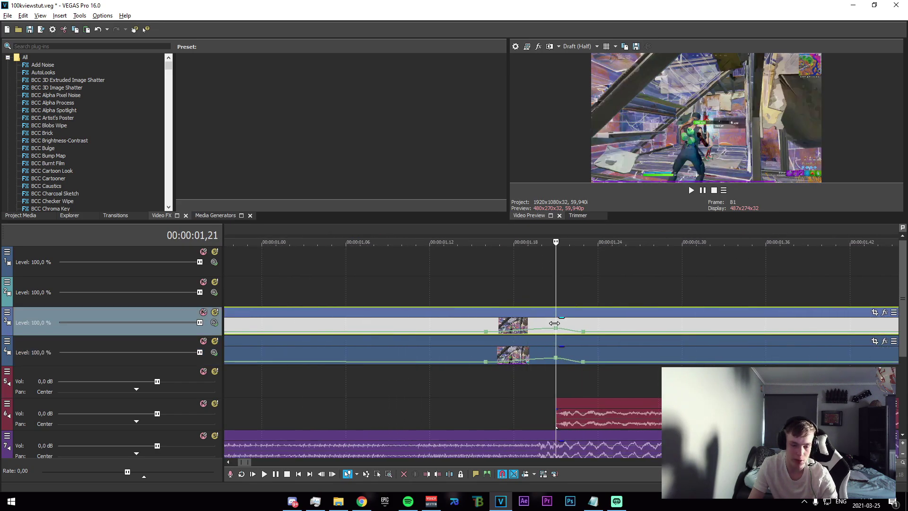
{"action": "key", "text": "s"}
{"action": "scroll", "coordinate": [476, 344], "scroll_direction": "down", "scroll_amount": 2}
{"action": "left_click", "coordinate": [379, 326]}
{"action": "scroll", "coordinate": [398, 335], "scroll_direction": "up", "scroll_amount": 2}
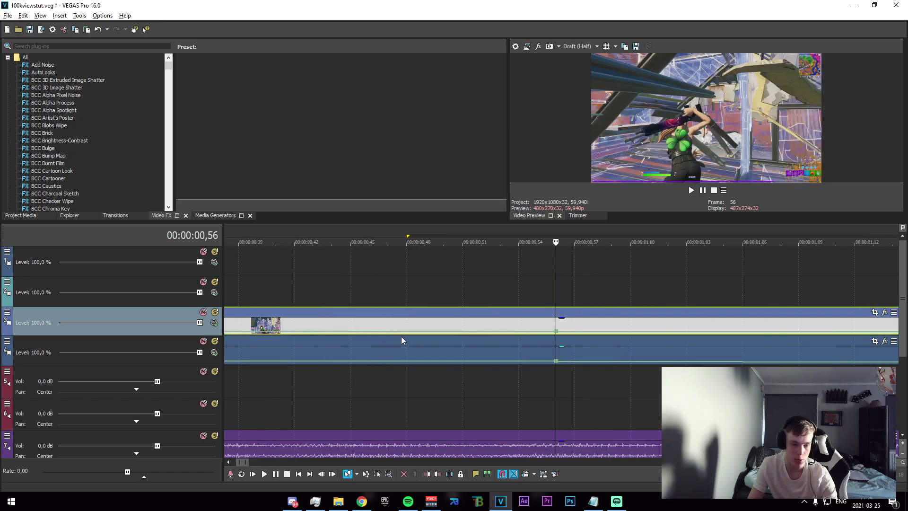
{"action": "scroll", "coordinate": [558, 327], "scroll_direction": "down", "scroll_amount": 4}
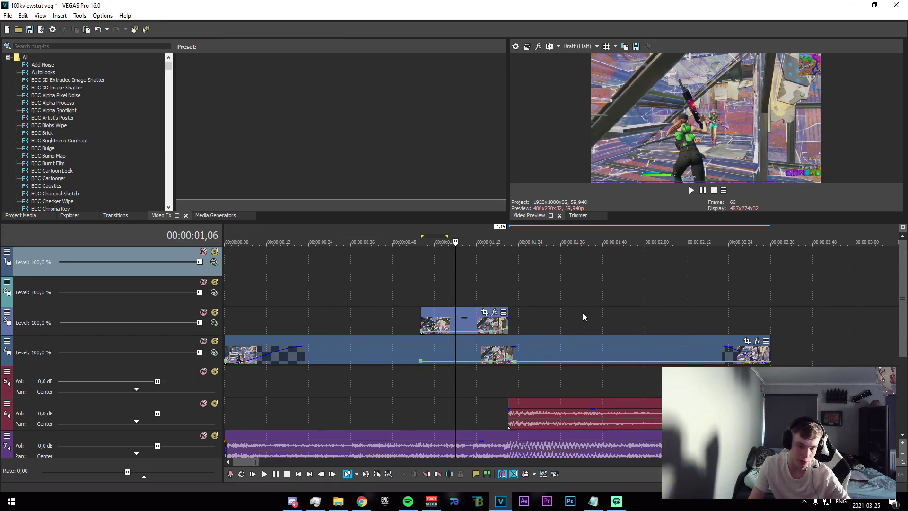
Step: Apply the "30 frame color buildup" filter package to the short clip on track 3
{"action": "left_click", "coordinate": [494, 311]}
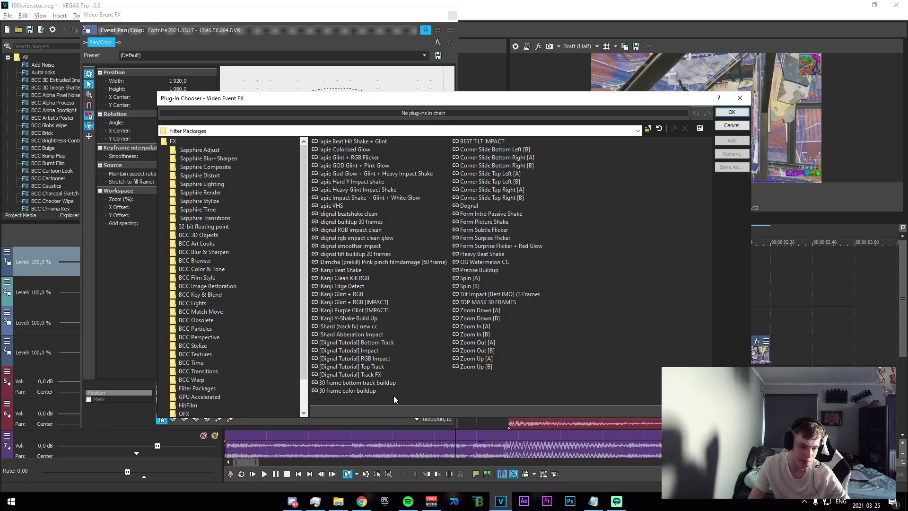
{"action": "double_click", "coordinate": [368, 392]}
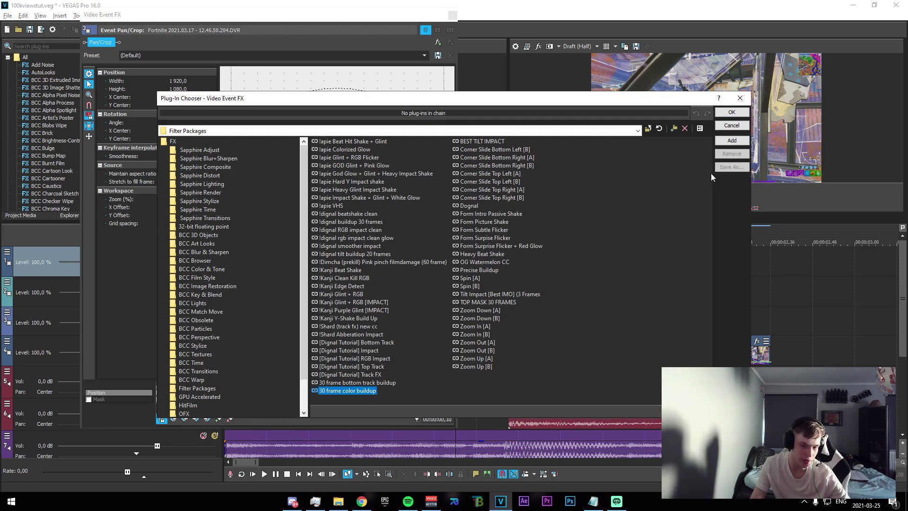
{"action": "left_click", "coordinate": [732, 112]}
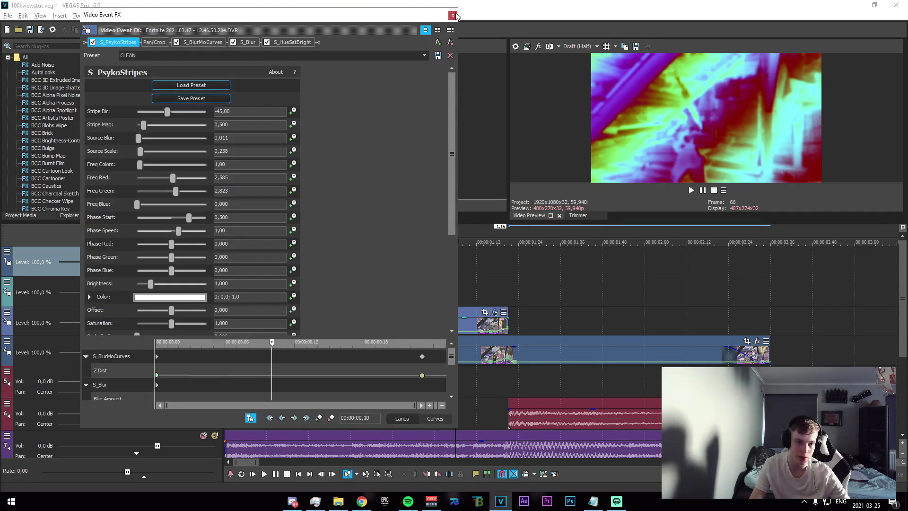
Step: Enable masking in Pan/Crop for the short track 3 clip and draw an oval mask around the character's body on its first frame
{"action": "left_click", "coordinate": [453, 15]}
{"action": "scroll", "coordinate": [448, 342], "scroll_direction": "up", "scroll_amount": 2}
{"action": "left_click_drag", "start_coordinate": [479, 292], "coordinate": [486, 322]}
{"action": "left_click", "coordinate": [489, 322]}
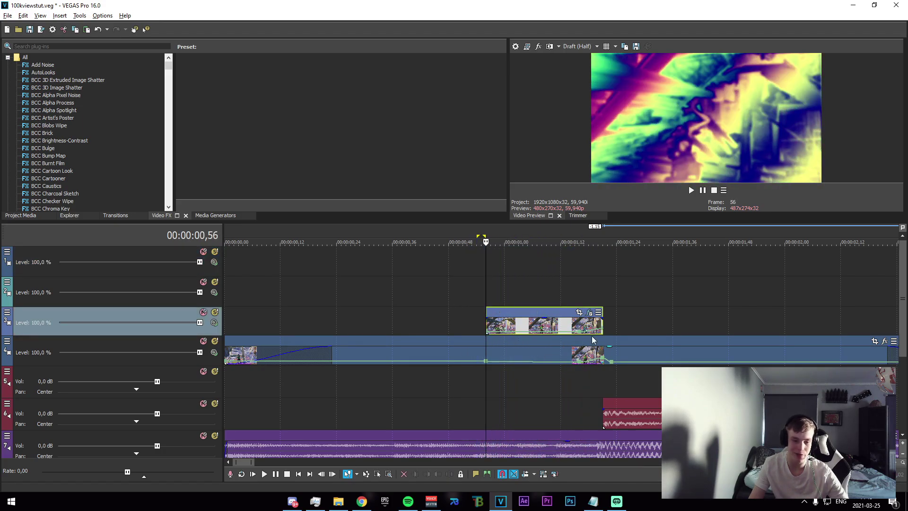
{"action": "left_click", "coordinate": [580, 313]}
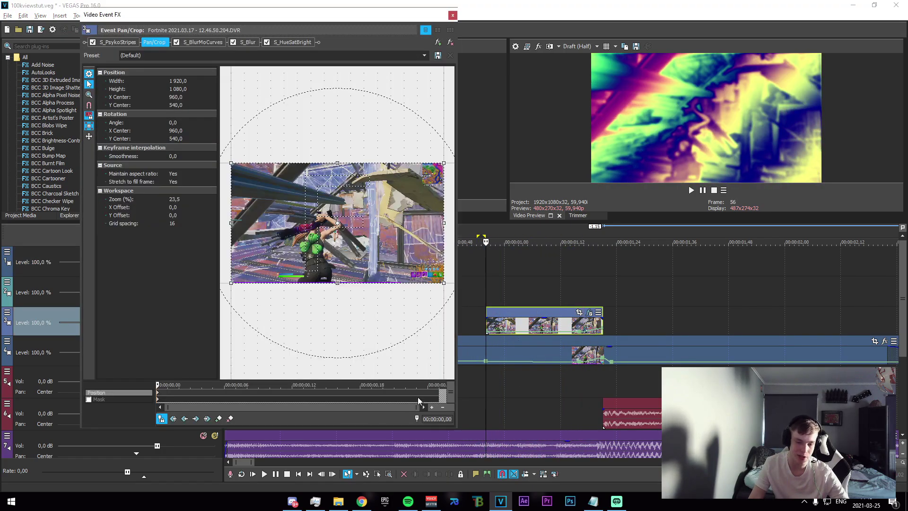
{"action": "left_click", "coordinate": [88, 400]}
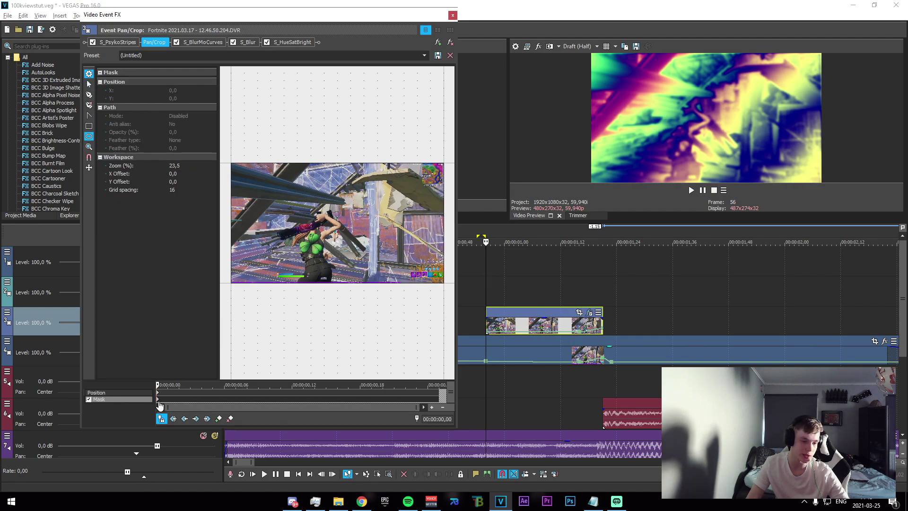
{"action": "scroll", "coordinate": [334, 290], "scroll_direction": "up", "scroll_amount": 3}
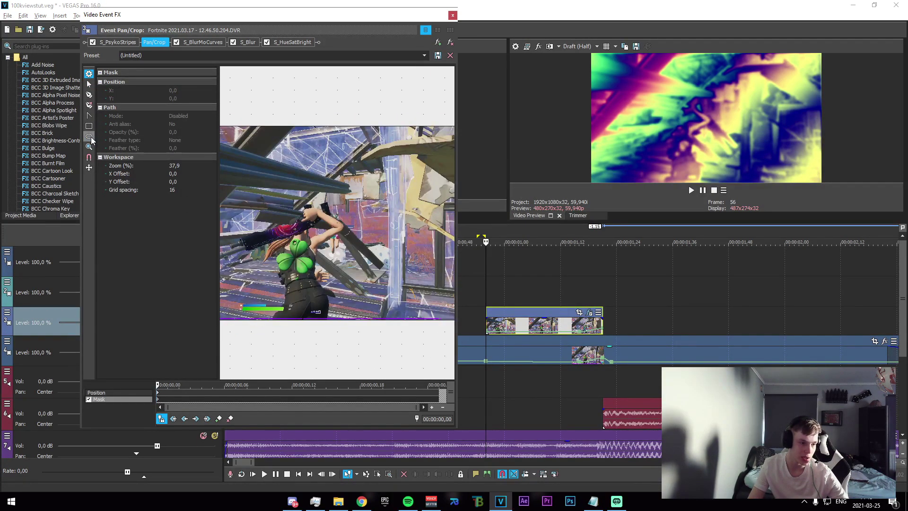
{"action": "mouse_move", "coordinate": [282, 240]}
{"action": "left_mouse_down"}
{"action": "mouse_move", "coordinate": [317, 334]}
{"action": "mouse_move", "coordinate": [331, 345]}
{"action": "mouse_move", "coordinate": [306, 333]}
{"action": "left_mouse_up"}
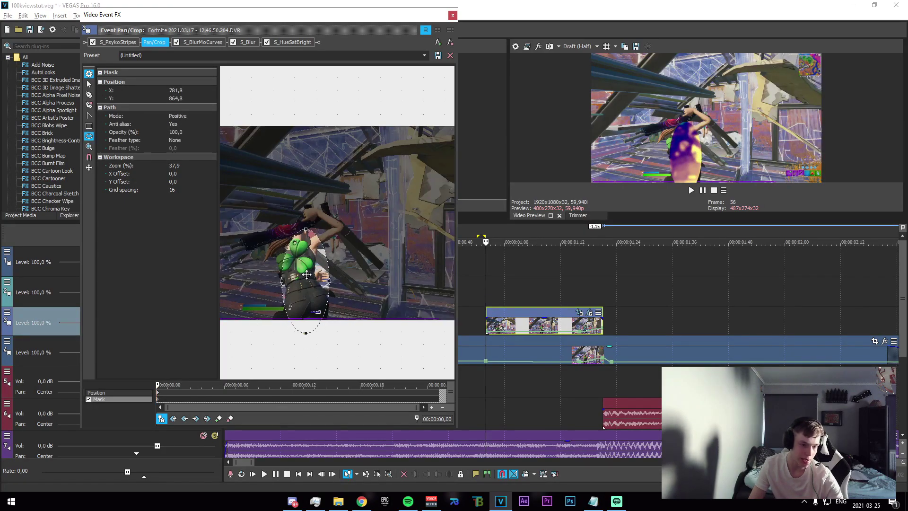
Step: Tilt and shift the oval mask so that it follows the leaning body of the character
{"action": "left_click", "coordinate": [354, 269]}
{"action": "left_click", "coordinate": [324, 276]}
{"action": "left_click_drag", "start_coordinate": [336, 276], "coordinate": [305, 273]}
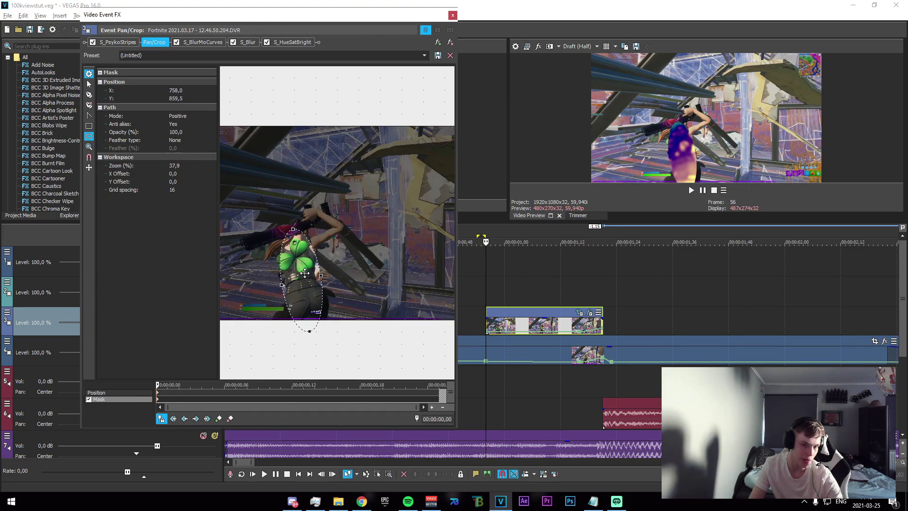
Step: Set the mask's feather type to Both and its feather to 20%
{"action": "left_click", "coordinate": [172, 139]}
{"action": "left_click", "coordinate": [183, 164]}
{"action": "left_click", "coordinate": [180, 148]}
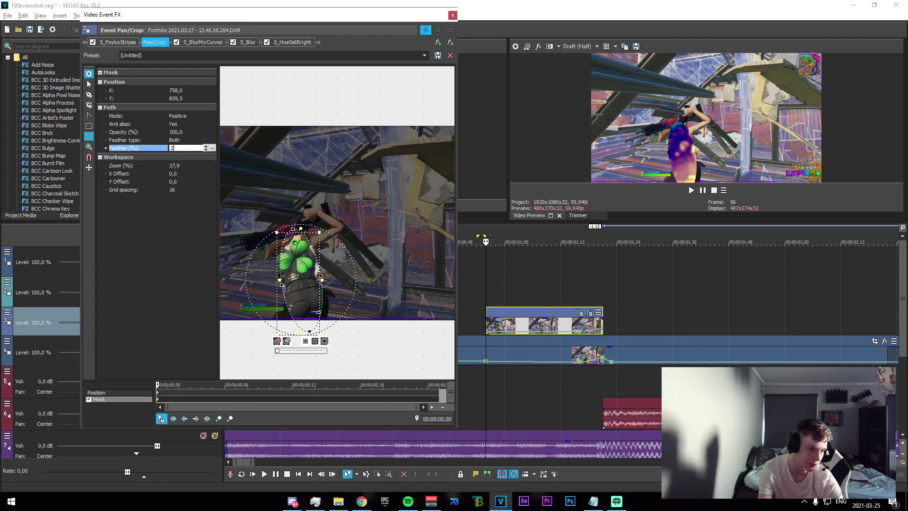
{"action": "type", "text": "20"}
{"action": "key", "text": "Return"}
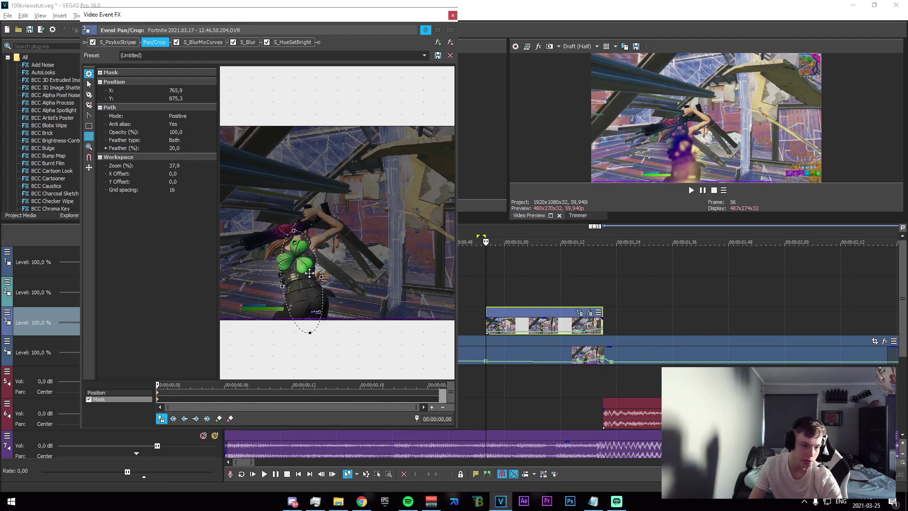
Step: Keyframe the mask to follow the character at 00:00:00,17, at the clip's end and at 00:00:00,07
{"action": "left_click", "coordinate": [245, 393]}
{"action": "left_click_drag", "start_coordinate": [245, 392], "coordinate": [351, 393]}
{"action": "left_click_drag", "start_coordinate": [300, 292], "coordinate": [313, 264]}
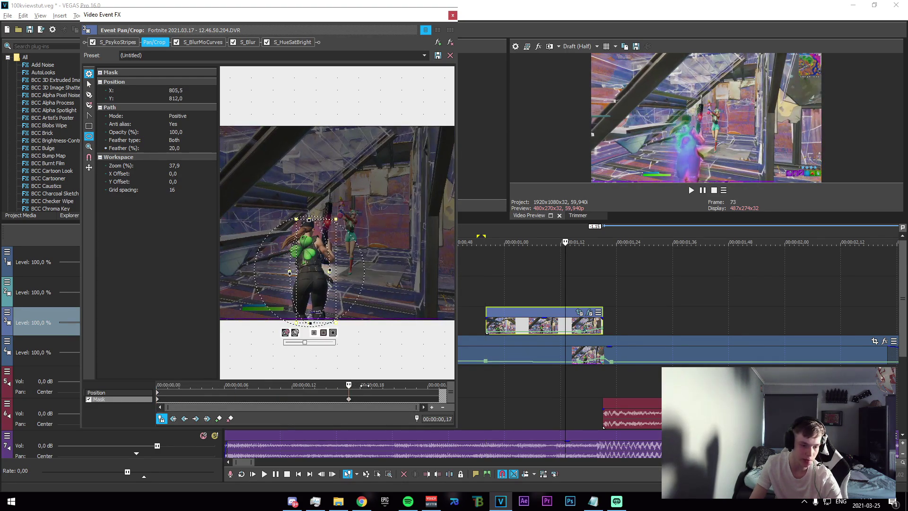
{"action": "left_click_drag", "start_coordinate": [365, 385], "coordinate": [439, 386]}
{"action": "left_click_drag", "start_coordinate": [322, 261], "coordinate": [326, 262]}
{"action": "left_click_drag", "start_coordinate": [437, 386], "coordinate": [235, 386]}
{"action": "left_click_drag", "start_coordinate": [306, 287], "coordinate": [309, 284]}
{"action": "left_click", "coordinate": [309, 286]}
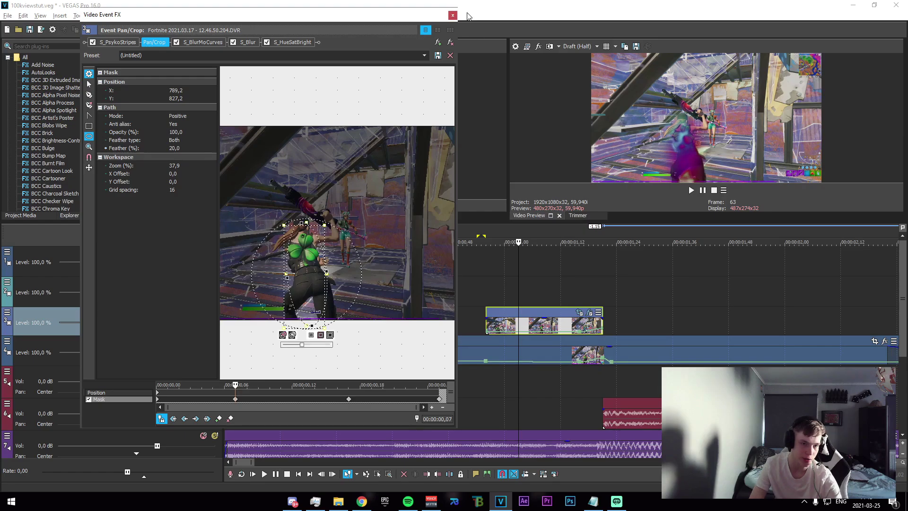
{"action": "left_click", "coordinate": [453, 15]}
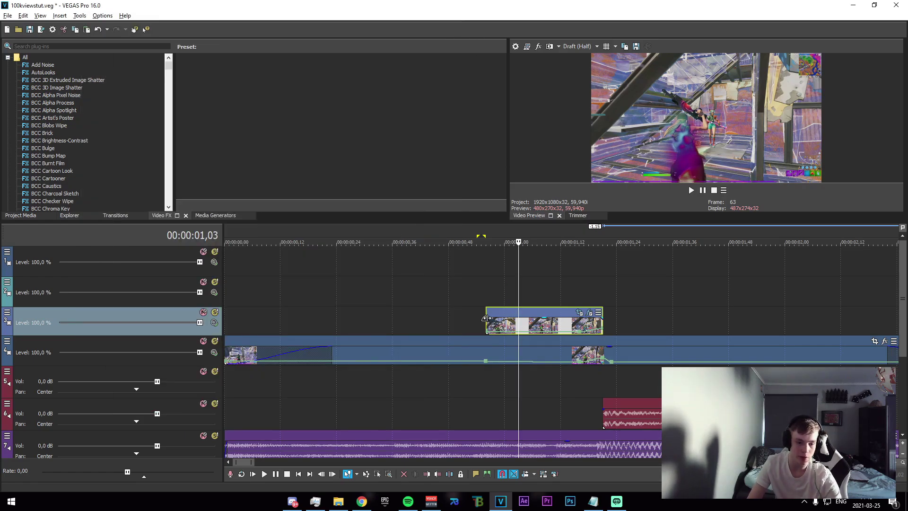
Step: Split the track 4 gameplay clip at 00:00:01,21, where the hit sound on track 6 begins
{"action": "left_click_drag", "start_coordinate": [486, 318], "coordinate": [528, 321]}
{"action": "left_click_drag", "start_coordinate": [468, 310], "coordinate": [603, 308]}
{"action": "left_click", "coordinate": [603, 303]}
{"action": "scroll", "coordinate": [607, 375], "scroll_direction": "down", "scroll_amount": 3}
{"action": "scroll", "coordinate": [549, 336], "scroll_direction": "up", "scroll_amount": 3}
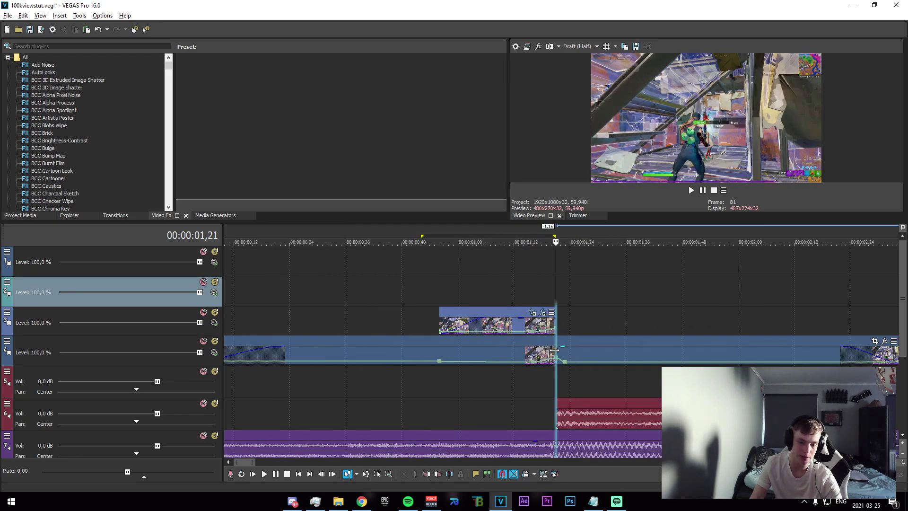
{"action": "left_click", "coordinate": [578, 352]}
{"action": "scroll", "coordinate": [615, 369], "scroll_direction": "down", "scroll_amount": 3}
{"action": "scroll", "coordinate": [404, 352], "scroll_direction": "up", "scroll_amount": 3}
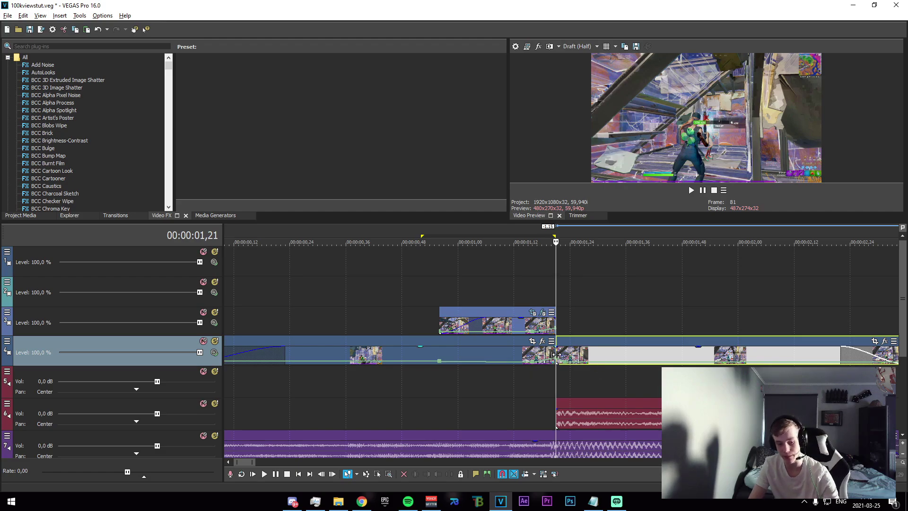
Step: Apply the "BEST TILT IMPACT" filter package to the track 4 section after the cut
{"action": "scroll", "coordinate": [671, 354], "scroll_direction": "down", "scroll_amount": 2}
{"action": "left_click", "coordinate": [576, 341]}
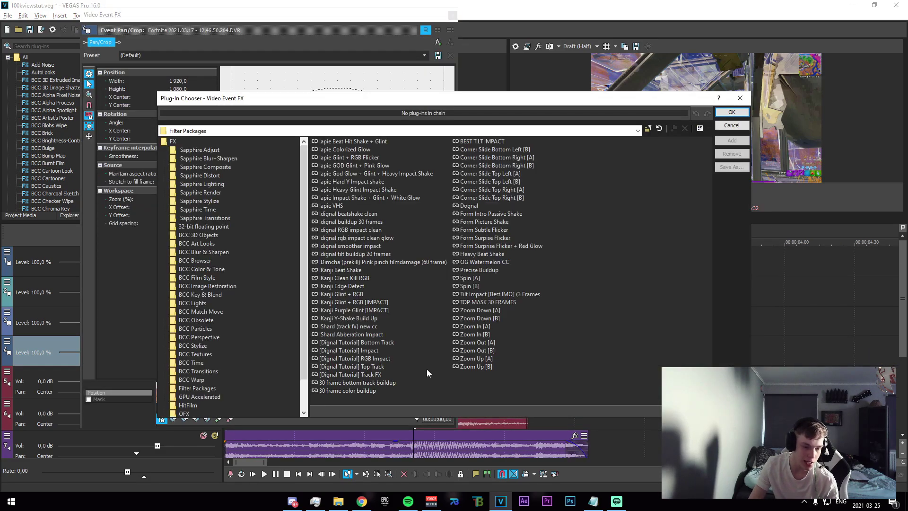
{"action": "left_click", "coordinate": [493, 295]}
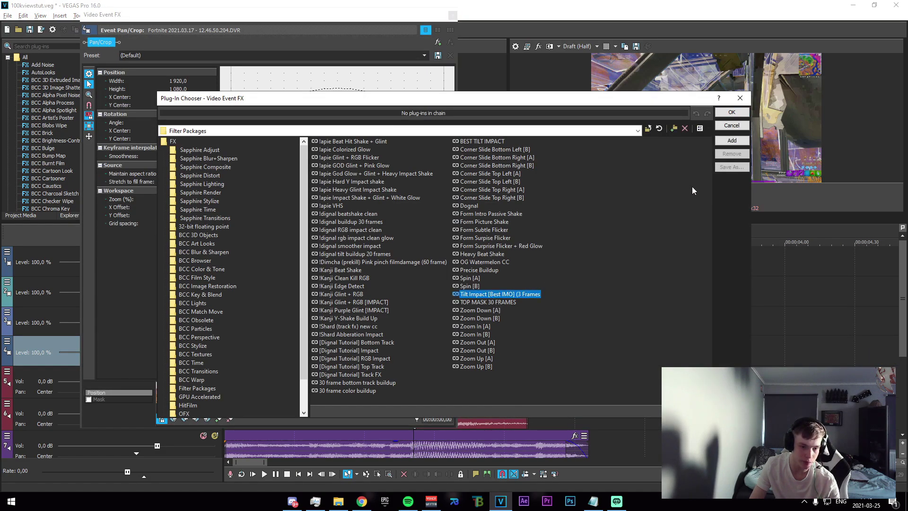
{"action": "left_click", "coordinate": [493, 141]}
{"action": "left_click", "coordinate": [731, 141]}
{"action": "left_click", "coordinate": [731, 112]}
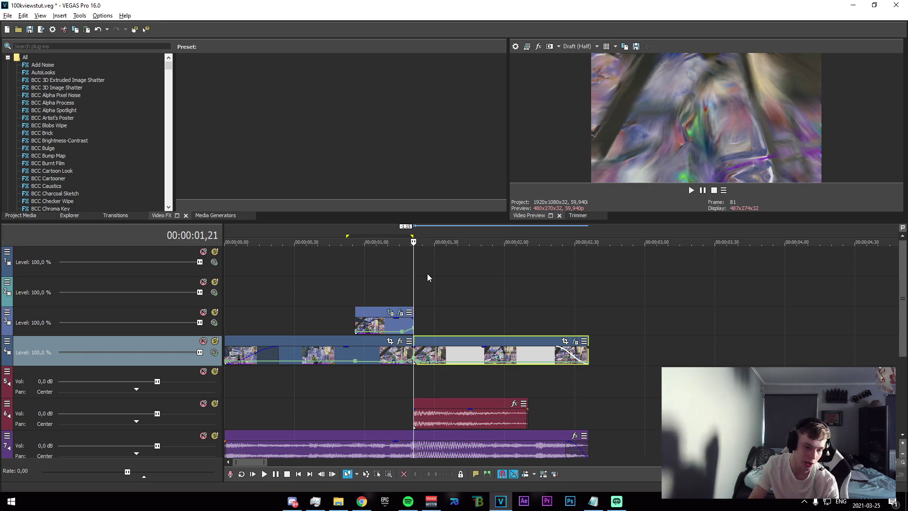
Step: Split the track 4 clip at 00:00:00,56 and apply "30 frame bottom track buildup" to the section beneath the track 3 clip
{"action": "left_click", "coordinate": [367, 287]}
{"action": "left_click_drag", "start_coordinate": [327, 289], "coordinate": [372, 303]}
{"action": "left_click", "coordinate": [320, 313]}
{"action": "left_click_drag", "start_coordinate": [299, 313], "coordinate": [378, 325]}
{"action": "left_click", "coordinate": [360, 351]}
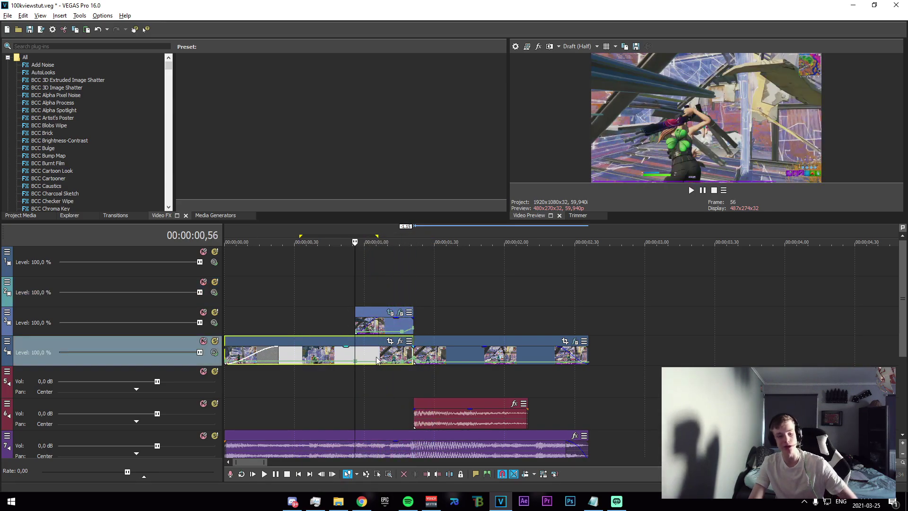
{"action": "scroll", "coordinate": [426, 354], "scroll_direction": "up", "scroll_amount": 2}
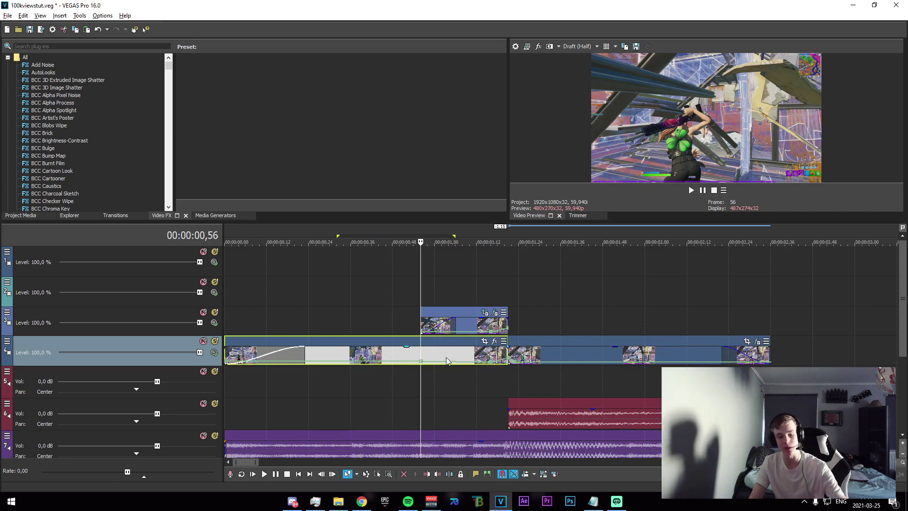
{"action": "left_click", "coordinate": [495, 341]}
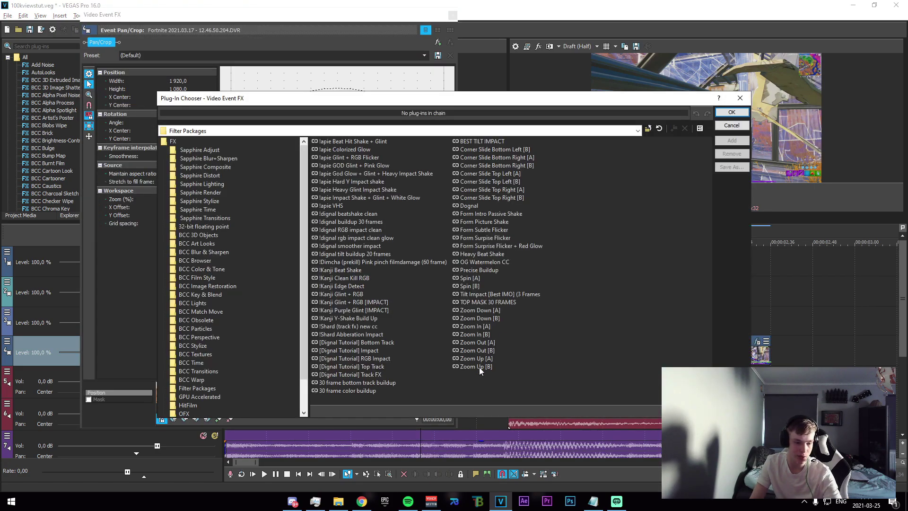
{"action": "left_click", "coordinate": [371, 384]}
{"action": "left_click", "coordinate": [732, 141]}
{"action": "left_click", "coordinate": [732, 112]}
{"action": "left_click", "coordinate": [453, 15]}
Step: Review the layered buildup before the hit and examine the S_PsykoStripes settings of the track 3 clip
{"action": "left_click_drag", "start_coordinate": [404, 275], "coordinate": [482, 272]}
{"action": "left_click", "coordinate": [468, 271]}
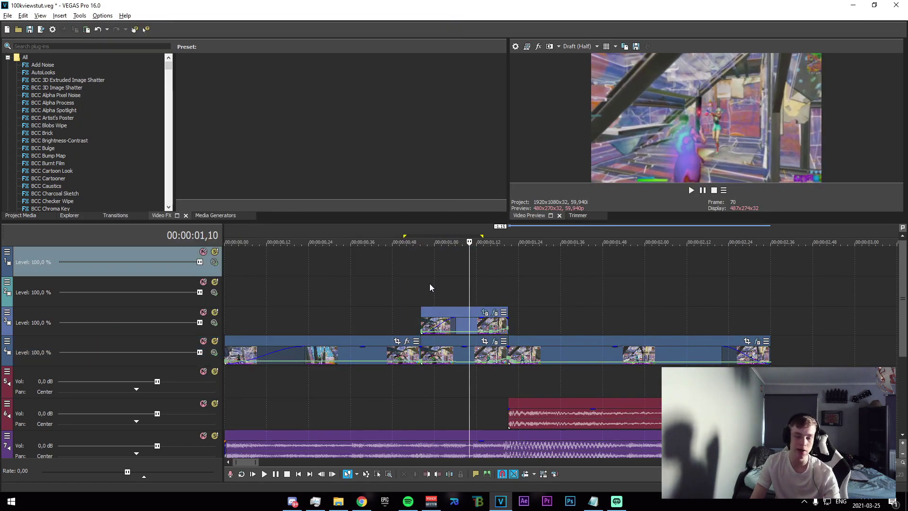
{"action": "left_click", "coordinate": [425, 293]}
{"action": "left_click", "coordinate": [421, 298]}
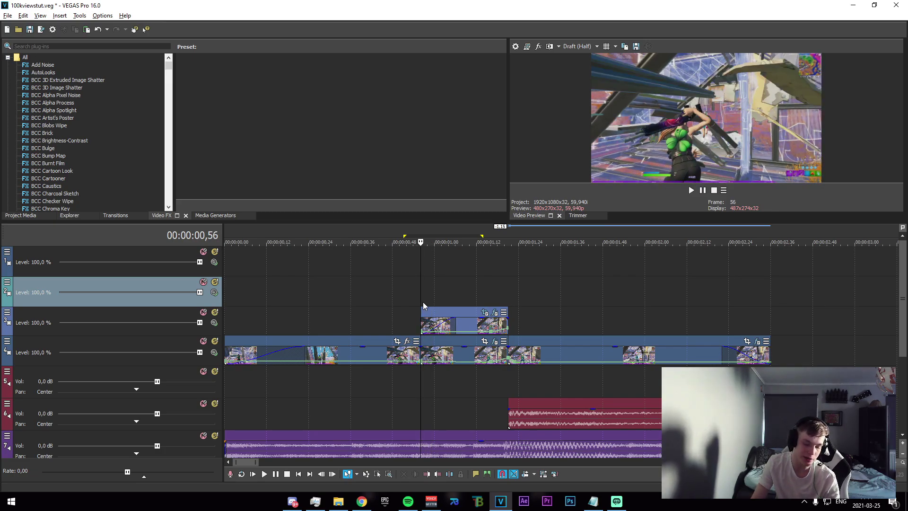
{"action": "left_click", "coordinate": [495, 313]}
{"action": "left_click", "coordinate": [480, 283]}
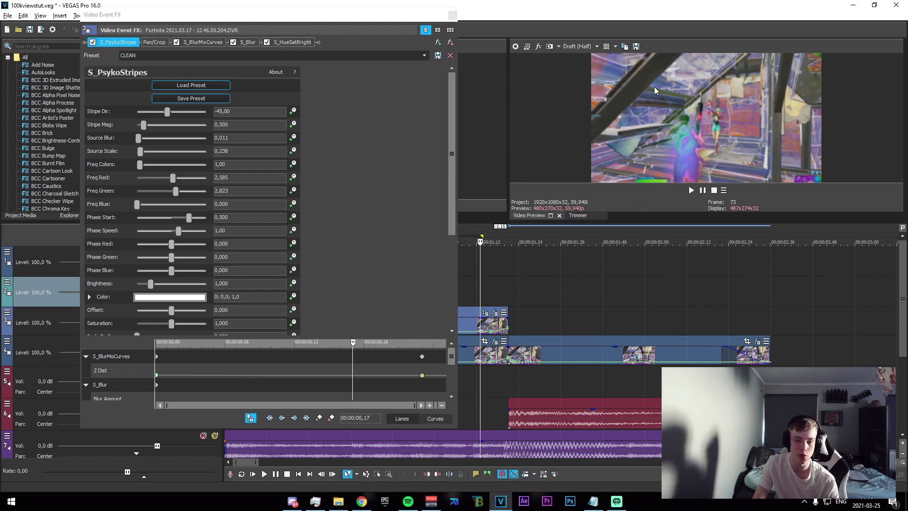
{"action": "left_click_drag", "start_coordinate": [447, 132], "coordinate": [448, 223]}
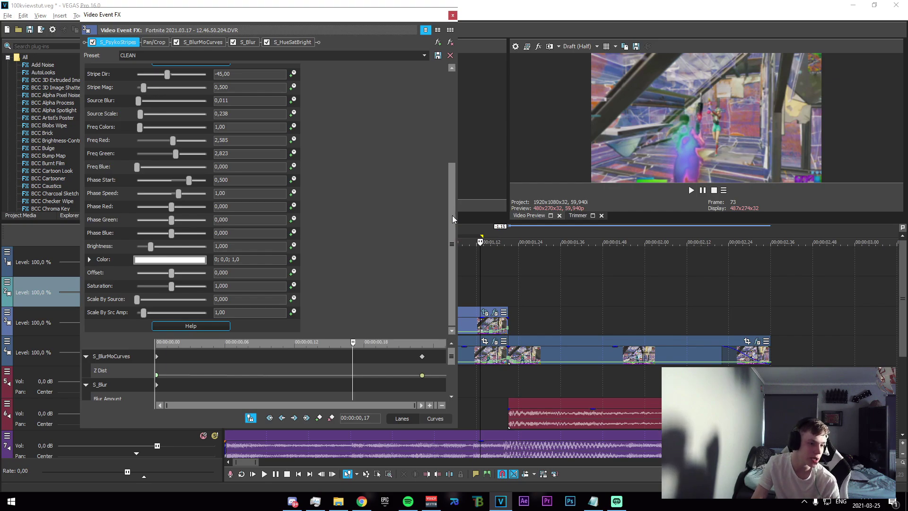
{"action": "left_click_drag", "start_coordinate": [452, 215], "coordinate": [453, 137]}
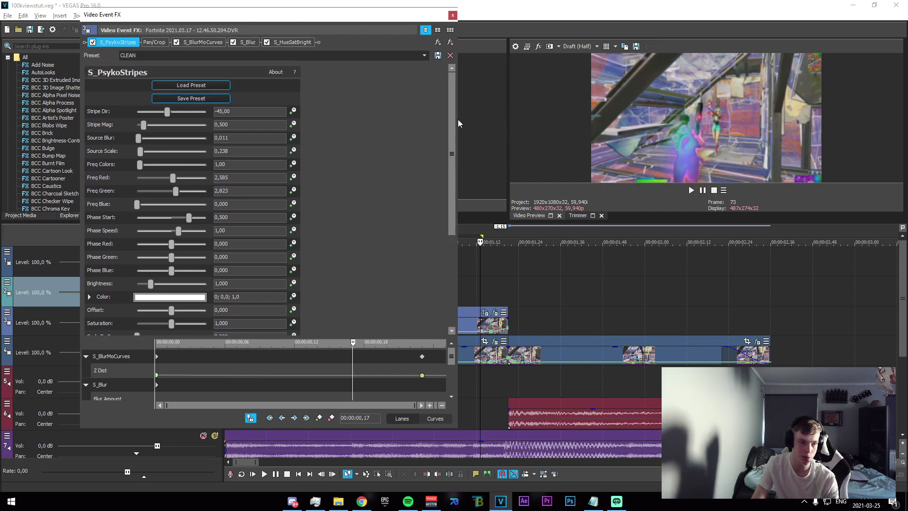
Step: Examine the S_BlurMoCurves and S_Blur settings of the track 3 clip at several moments of the buildup
{"action": "left_click", "coordinate": [204, 42]}
{"action": "scroll", "coordinate": [552, 313], "scroll_direction": "up", "scroll_amount": 3}
{"action": "scroll", "coordinate": [552, 314], "scroll_direction": "down", "scroll_amount": 3}
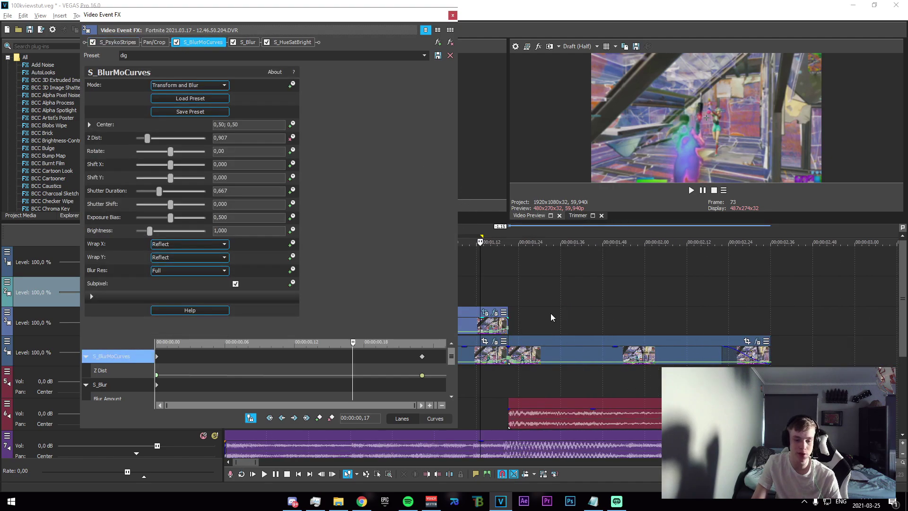
{"action": "left_click_drag", "start_coordinate": [477, 296], "coordinate": [538, 315]}
{"action": "left_click", "coordinate": [552, 291]}
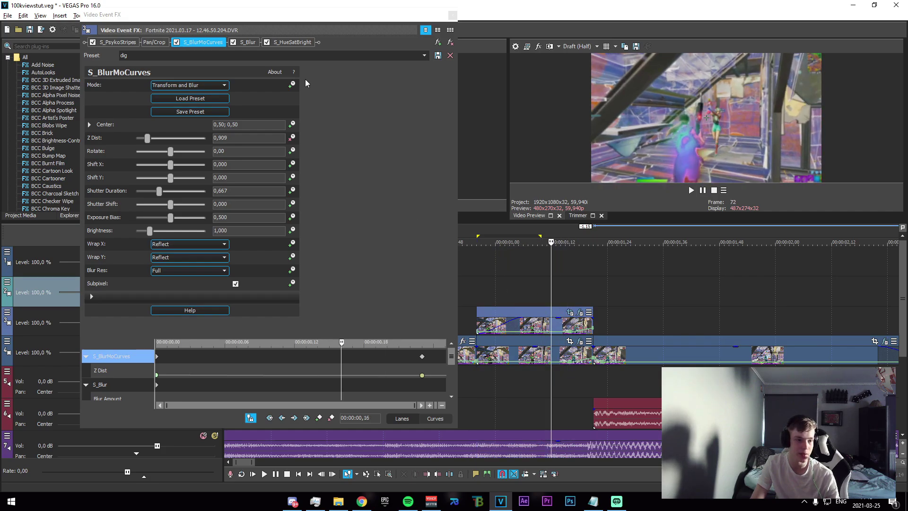
{"action": "left_click", "coordinate": [247, 42]}
{"action": "left_click_drag", "start_coordinate": [477, 287], "coordinate": [527, 305]}
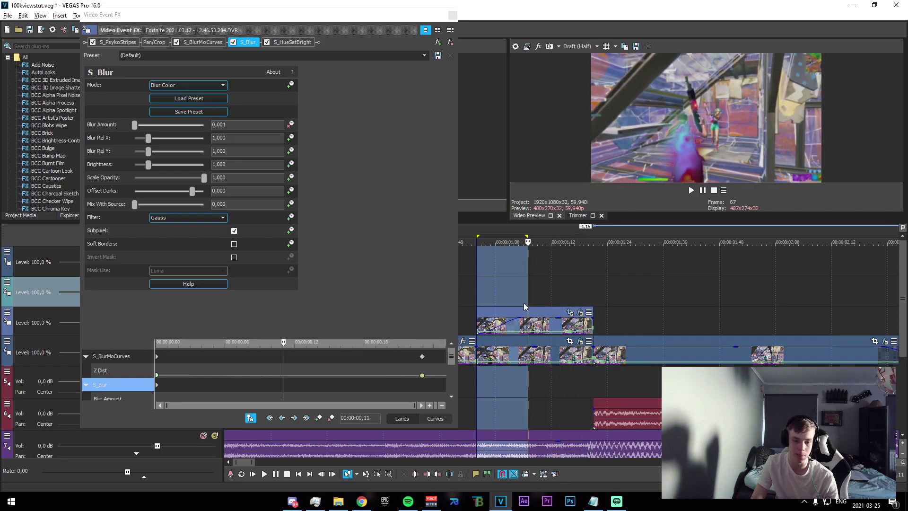
{"action": "left_click", "coordinate": [521, 299]}
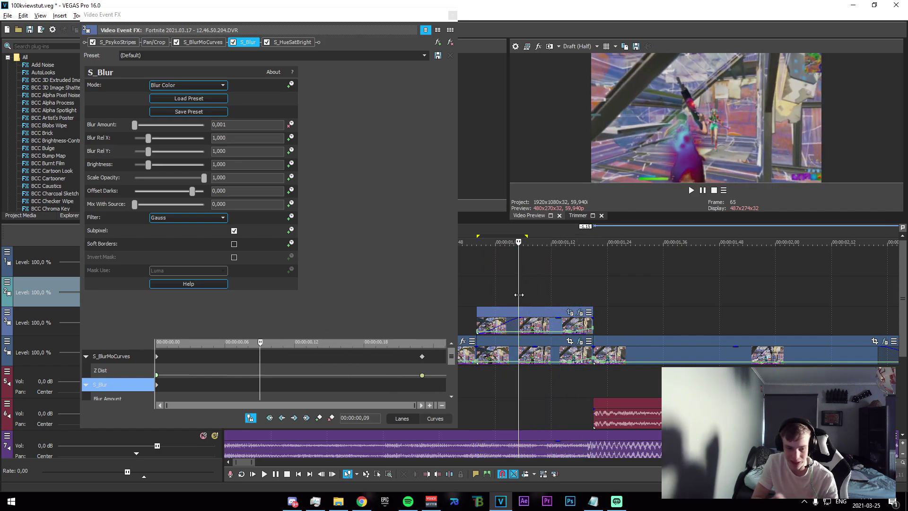
{"action": "left_click_drag", "start_coordinate": [264, 356], "coordinate": [371, 351]}
{"action": "left_click", "coordinate": [361, 344]}
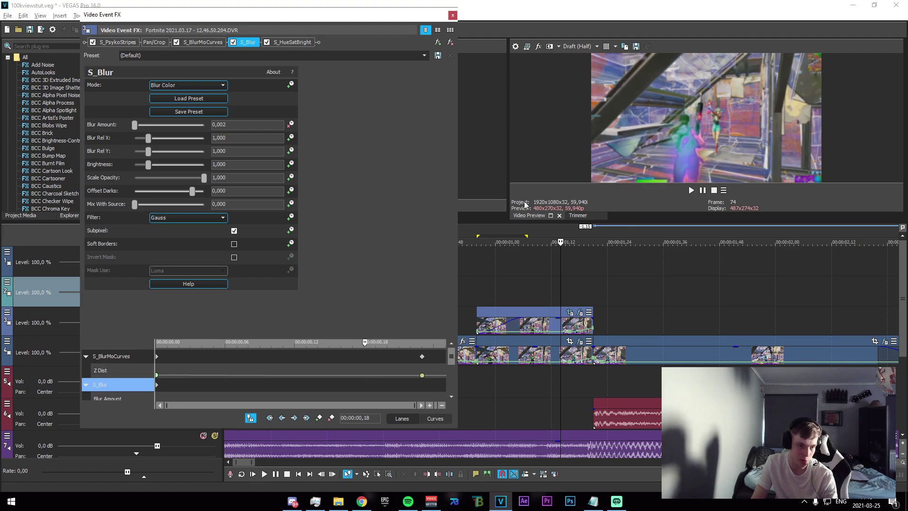
Step: Examine the S_HueSatBright settings and compare the color buildup with that effect turned off and back on
{"action": "left_click", "coordinate": [307, 43]}
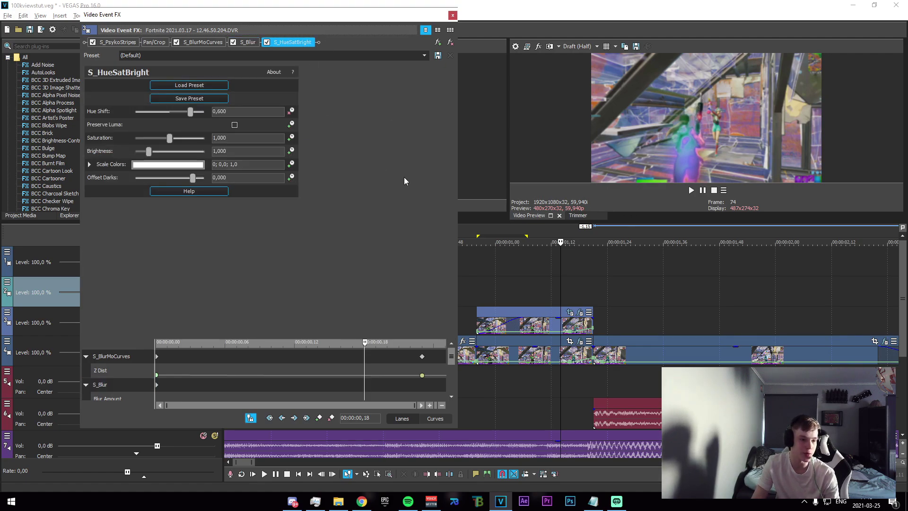
{"action": "left_click_drag", "start_coordinate": [472, 287], "coordinate": [593, 287]}
{"action": "left_click_drag", "start_coordinate": [509, 284], "coordinate": [598, 301]}
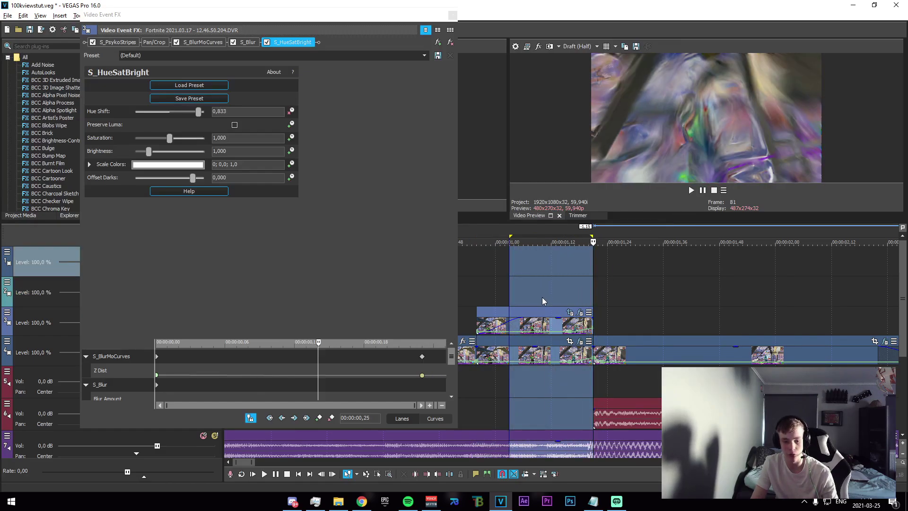
{"action": "left_click_drag", "start_coordinate": [524, 301], "coordinate": [548, 302]}
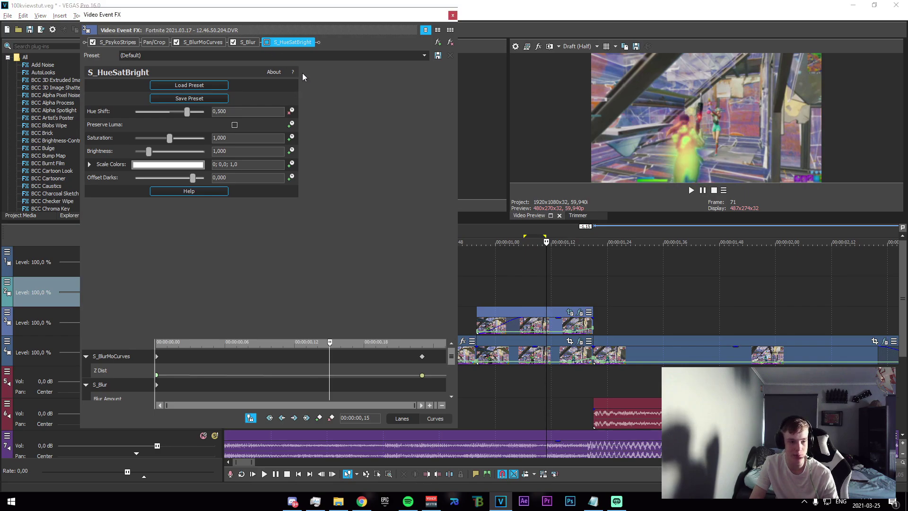
{"action": "left_click_drag", "start_coordinate": [477, 281], "coordinate": [584, 280]}
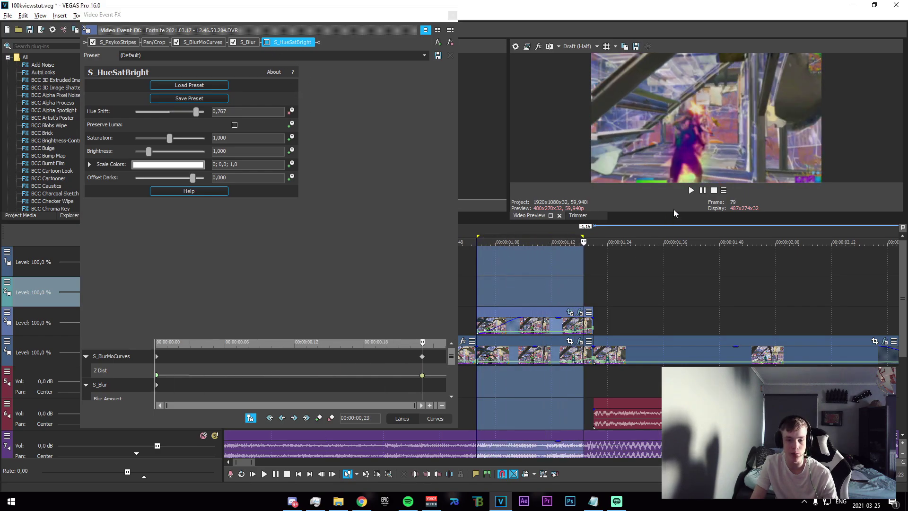
{"action": "mouse_move", "coordinate": [512, 284]}
{"action": "left_mouse_down"}
{"action": "mouse_move", "coordinate": [588, 284]}
{"action": "mouse_move", "coordinate": [509, 285]}
{"action": "left_mouse_up"}
{"action": "left_click_drag", "start_coordinate": [544, 283], "coordinate": [566, 285]}
{"action": "left_click", "coordinate": [569, 287]}
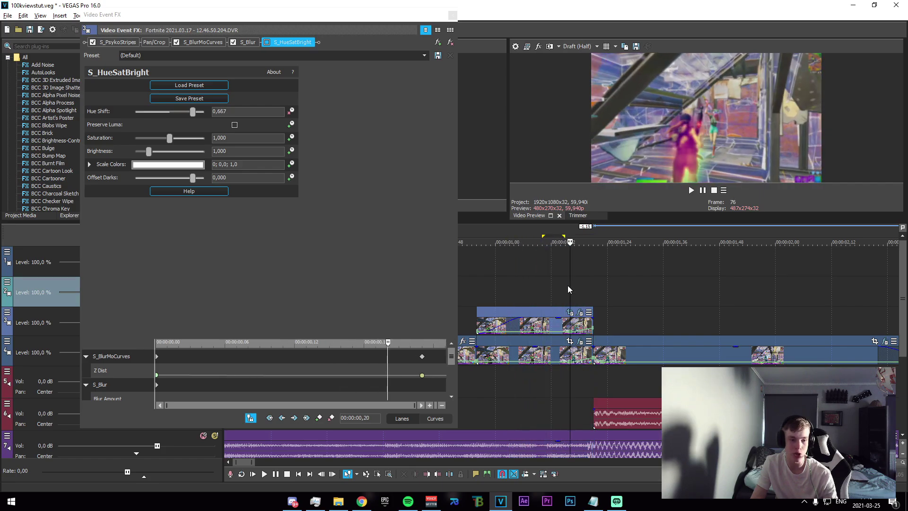
{"action": "left_click", "coordinate": [267, 42]}
{"action": "left_click_drag", "start_coordinate": [493, 272], "coordinate": [552, 308]}
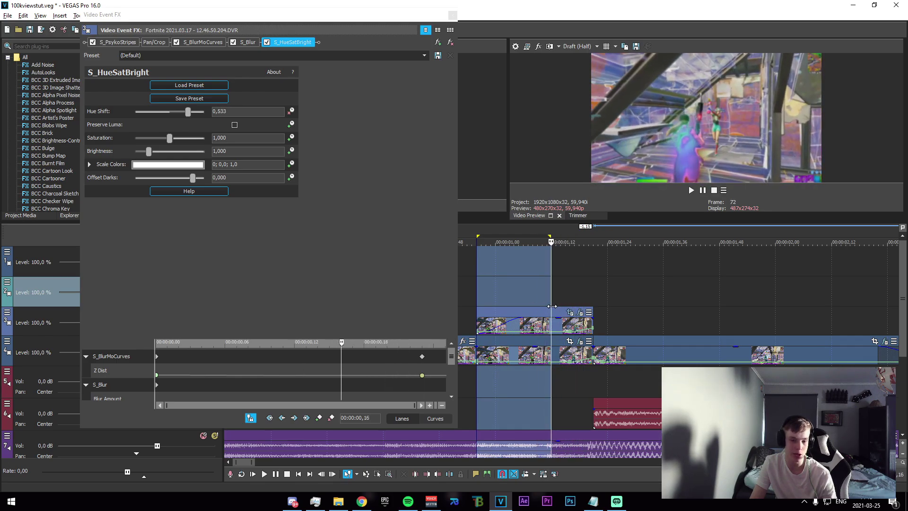
{"action": "mouse_move", "coordinate": [552, 304]}
{"action": "left_mouse_down"}
{"action": "mouse_move", "coordinate": [495, 311]}
{"action": "mouse_move", "coordinate": [642, 338]}
{"action": "mouse_move", "coordinate": [475, 322]}
{"action": "mouse_move", "coordinate": [604, 312]}
{"action": "mouse_move", "coordinate": [551, 306]}
{"action": "left_mouse_up"}
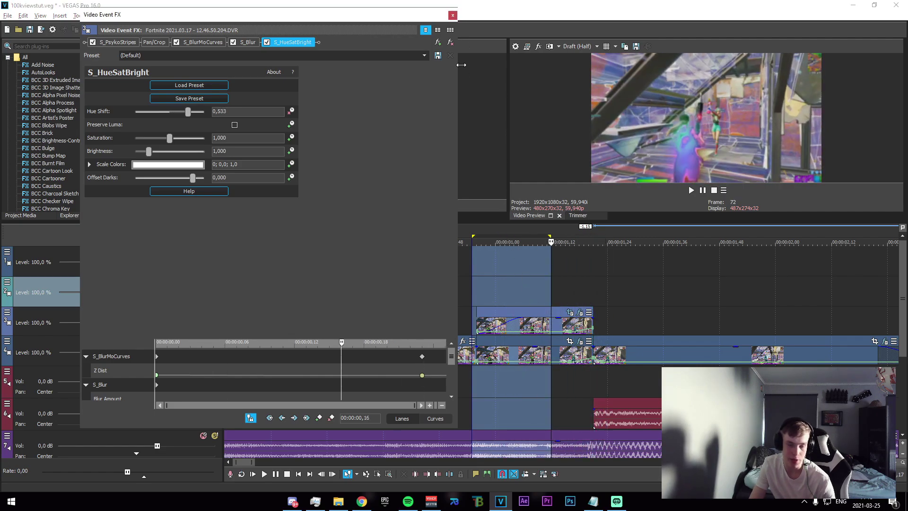
{"action": "left_click", "coordinate": [453, 15]}
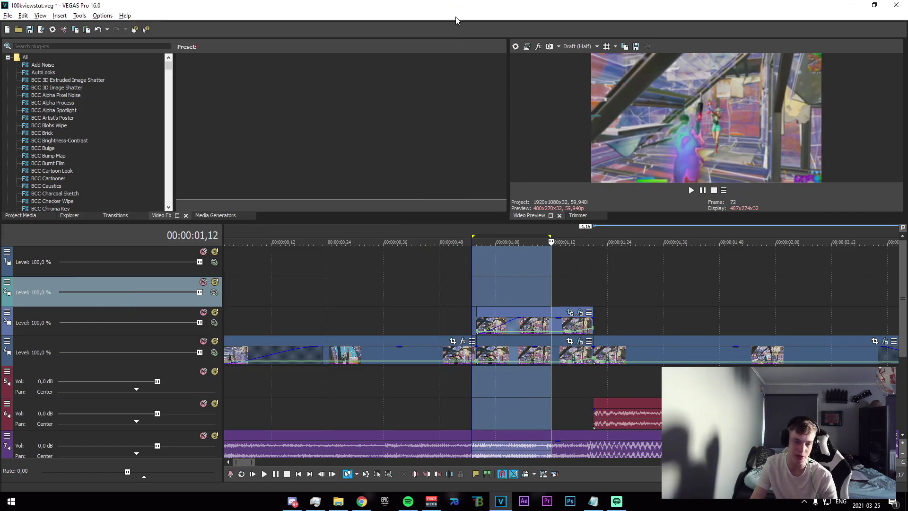
{"action": "scroll", "coordinate": [632, 332], "scroll_direction": "down", "scroll_amount": 3}
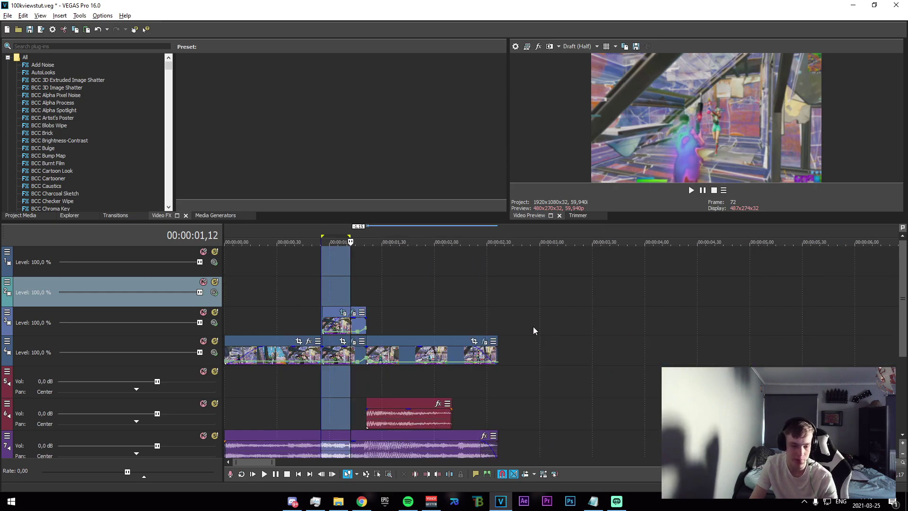